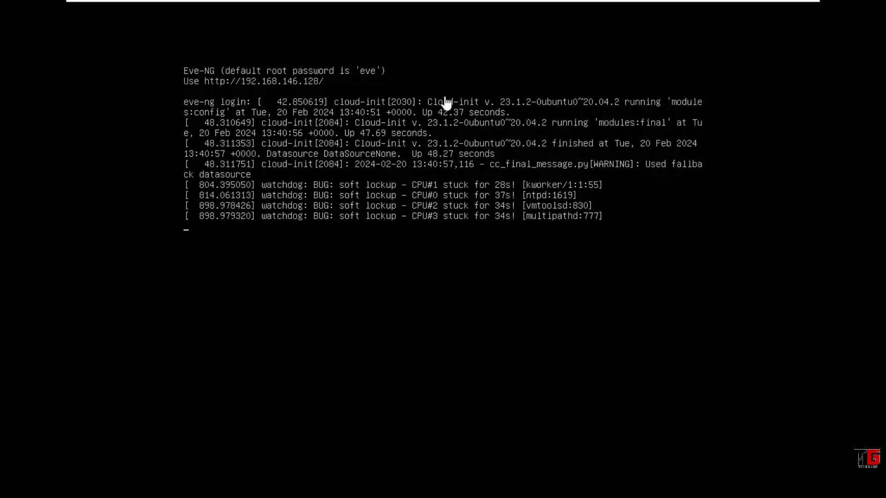
Step: Switch VMware Workstation from the EVE-CE console to the WIN-N10 tab
{"action": "mouse_move", "coordinate": [559, 5]}
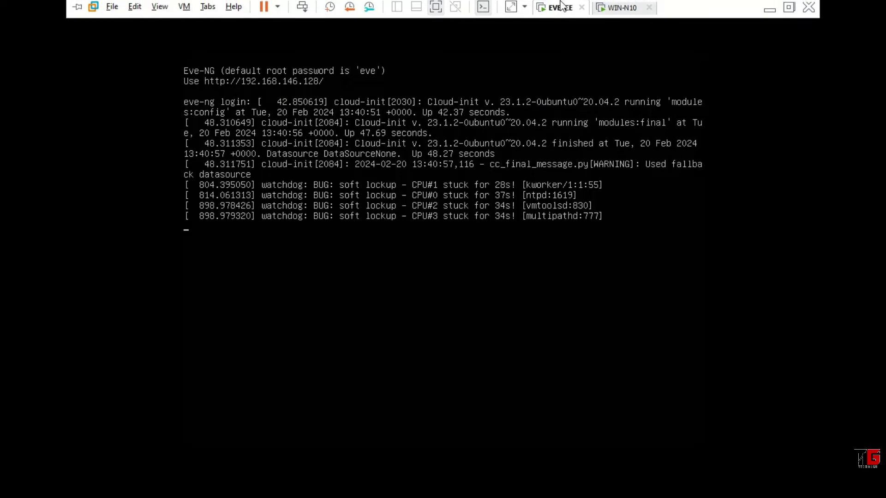
{"action": "left_click", "coordinate": [610, 10]}
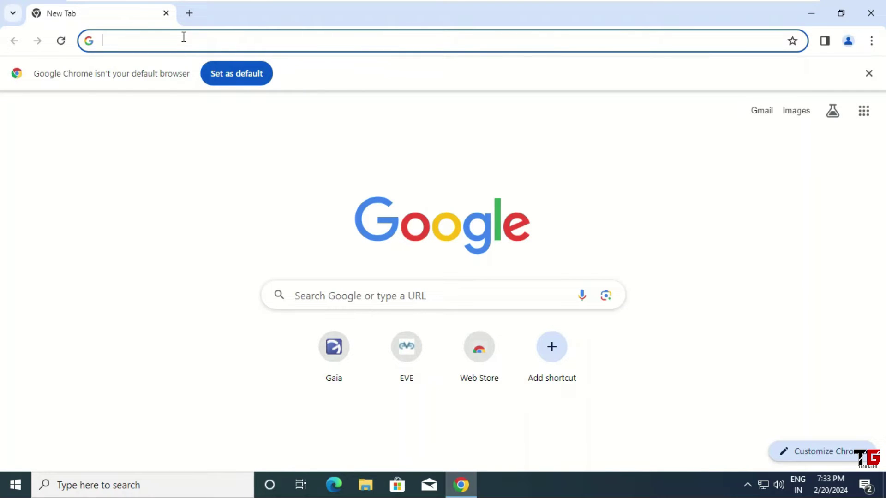
Step: Go to the EVE-NG server address 192.168.146.128 in Chrome
{"action": "type", "text": "192.168.14"}
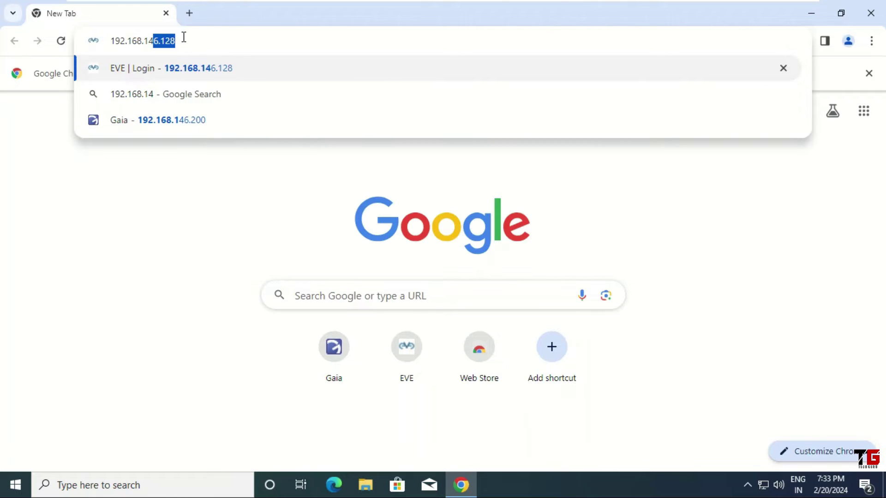
{"action": "type", "text": "6.128"}
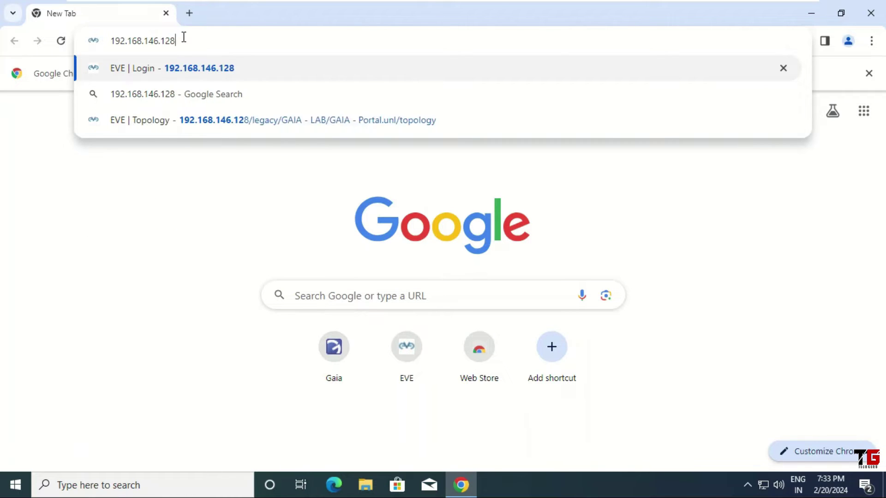
{"action": "key", "text": "Return"}
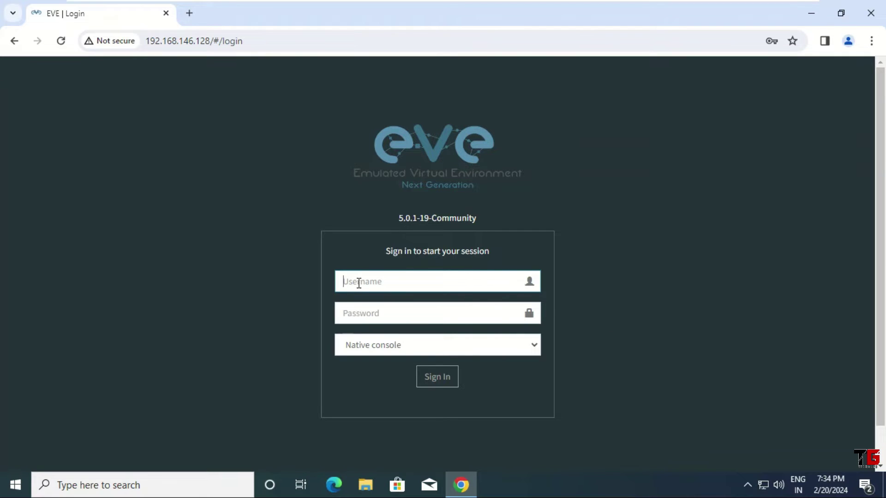
Step: Sign in to EVE-NG with the admin username and the account password
{"action": "type", "text": "admin"}
{"action": "key", "text": "Tab"}
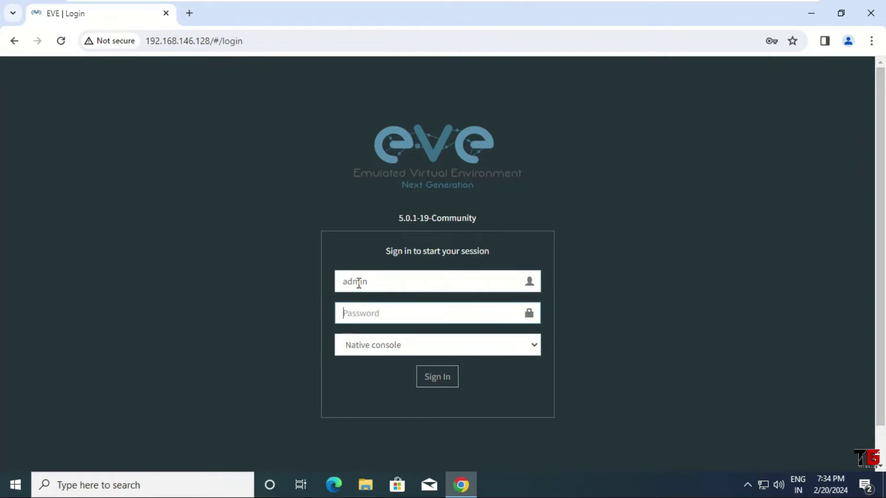
{"action": "type", "text": "eve"}
{"action": "left_click", "coordinate": [432, 384]}
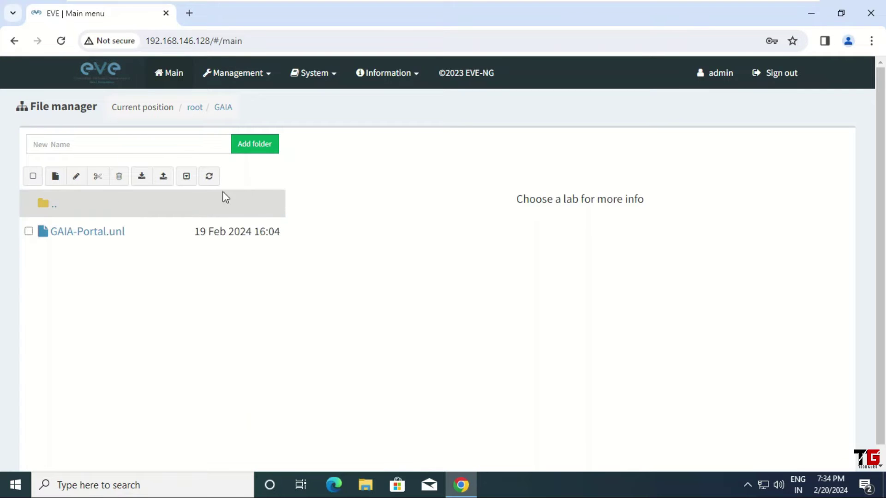
Step: Add a new lab named 'SmartConsole' and save it
{"action": "left_click", "coordinate": [56, 179]}
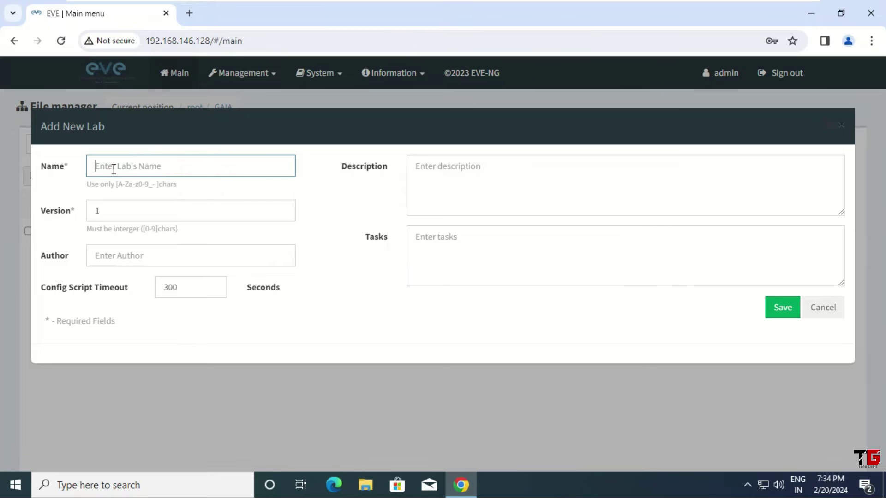
{"action": "type", "text": "SmartConsole"}
{"action": "left_click", "coordinate": [786, 316]}
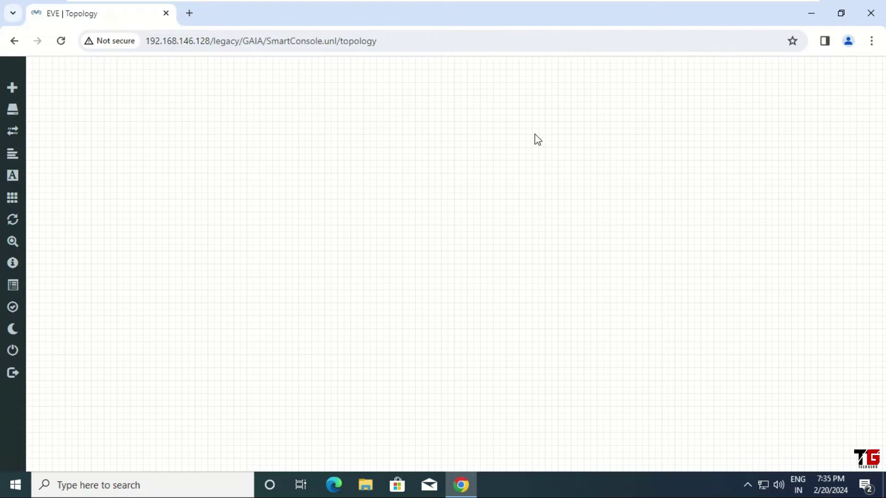
Step: Add a new node from the canvas using the CheckPoint Security Gateway VE template
{"action": "right_click", "coordinate": [311, 125]}
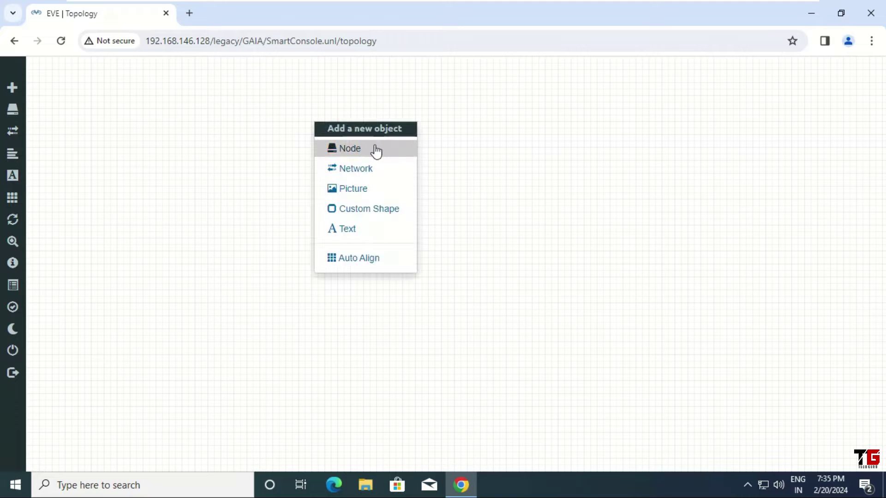
{"action": "left_click", "coordinate": [390, 155]}
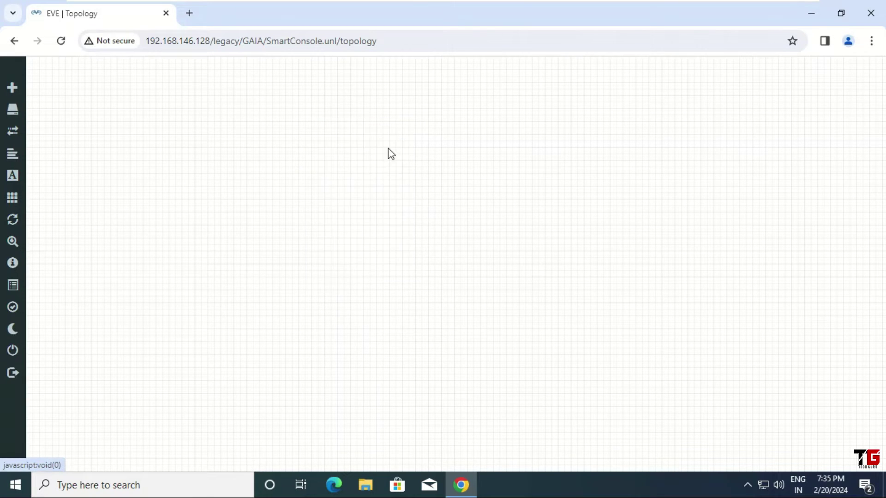
{"action": "left_click", "coordinate": [313, 178]}
{"action": "type", "text": "check"}
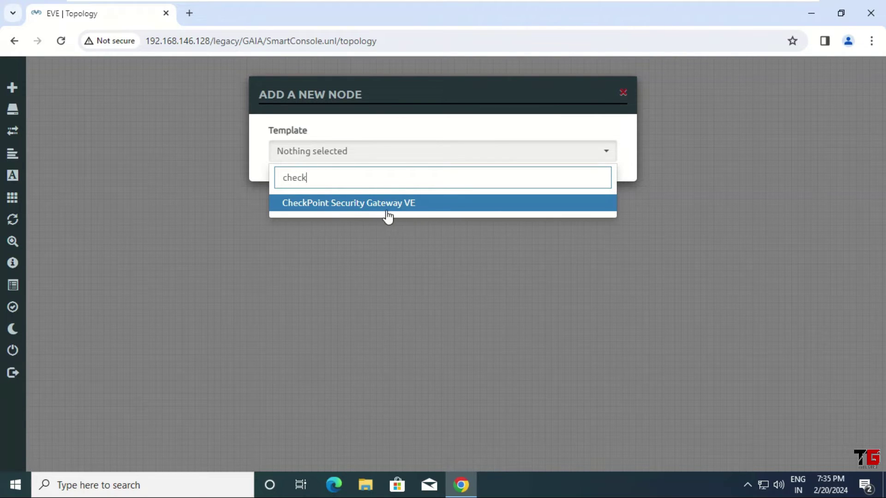
{"action": "left_click", "coordinate": [419, 207]}
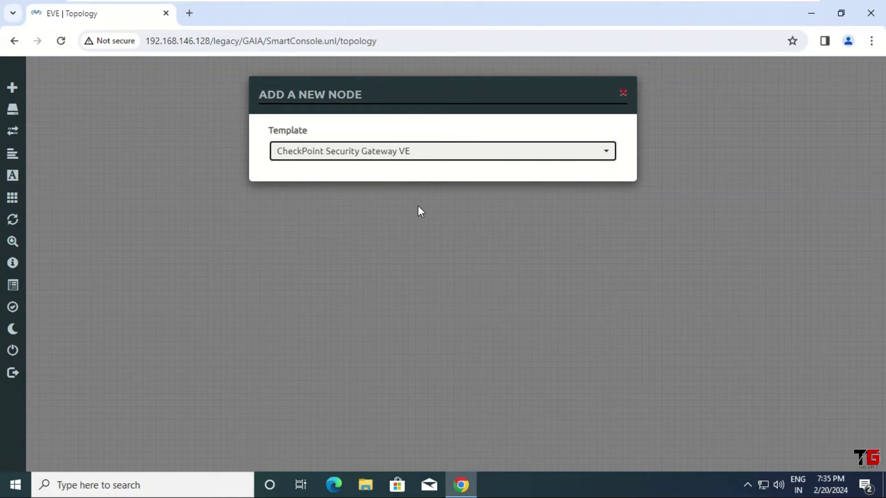
Step: Set the node image to cpsg-R80-10 and RAM to 8192 MB, then save it
{"action": "left_click", "coordinate": [461, 211]}
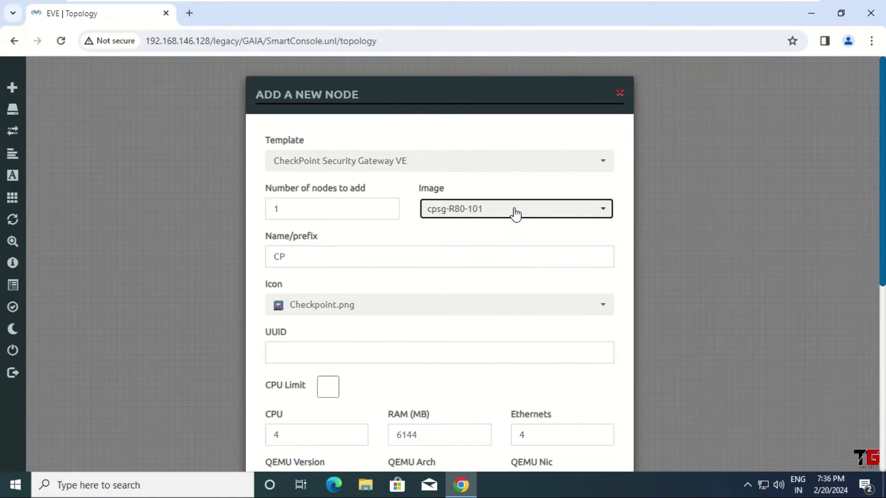
{"action": "left_click", "coordinate": [515, 212]}
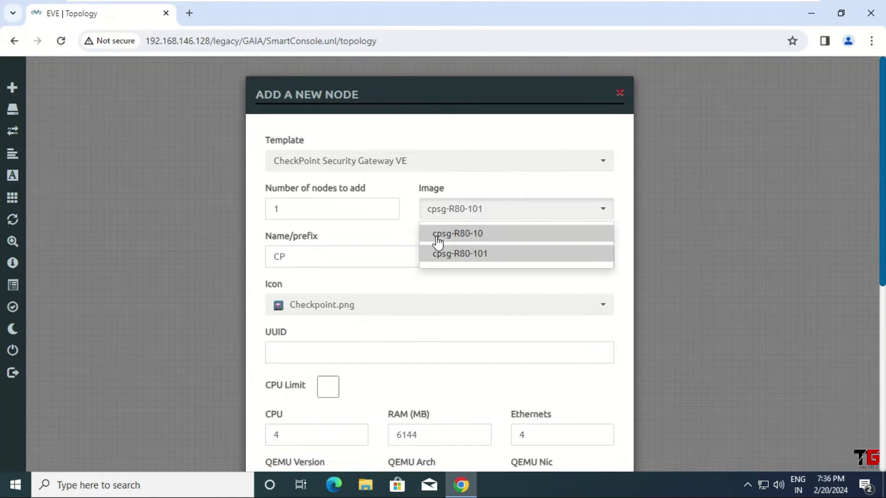
{"action": "left_click", "coordinate": [478, 237]}
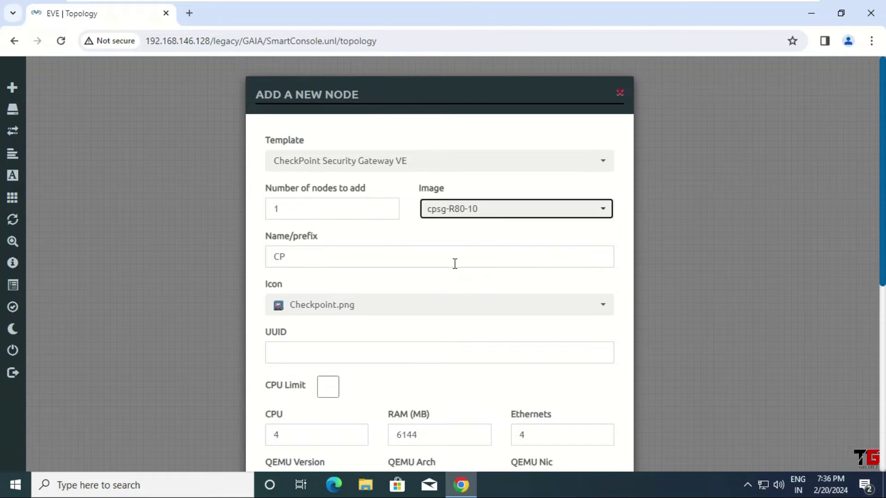
{"action": "scroll", "coordinate": [453, 263], "scroll_direction": "down", "scroll_amount": 2}
{"action": "scroll", "coordinate": [454, 264], "scroll_direction": "down", "scroll_amount": 1}
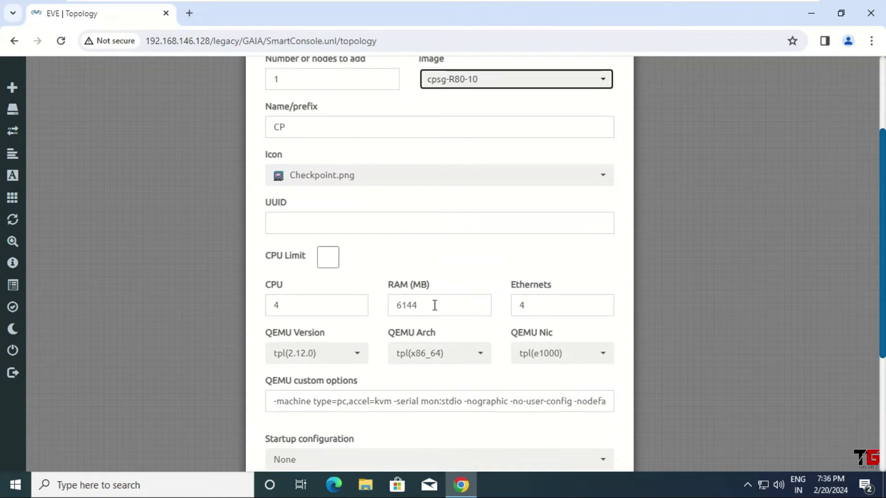
{"action": "left_click_drag", "start_coordinate": [433, 305], "coordinate": [379, 304]}
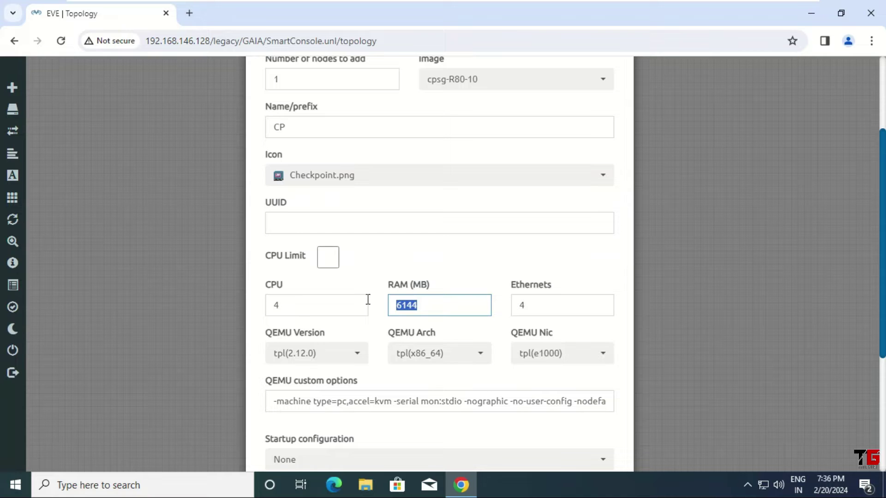
{"action": "type", "text": "8192"}
{"action": "scroll", "coordinate": [385, 279], "scroll_direction": "down", "scroll_amount": 1}
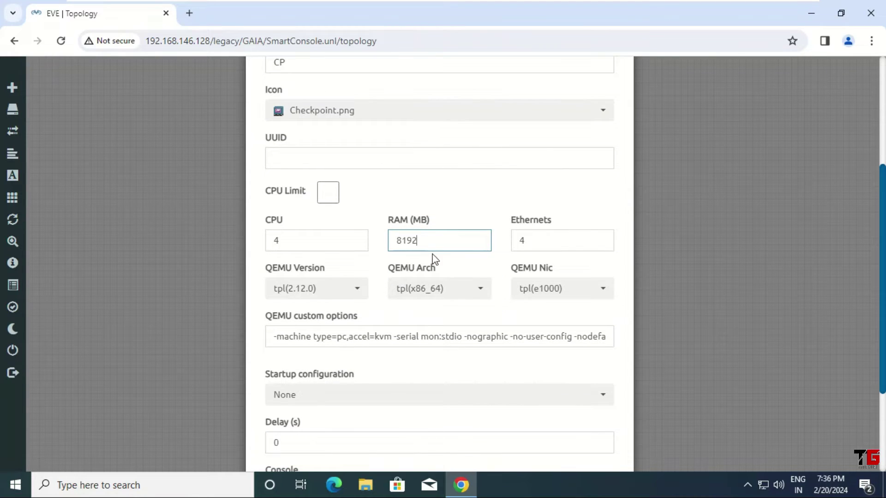
{"action": "scroll", "coordinate": [433, 257], "scroll_direction": "down", "scroll_amount": 3}
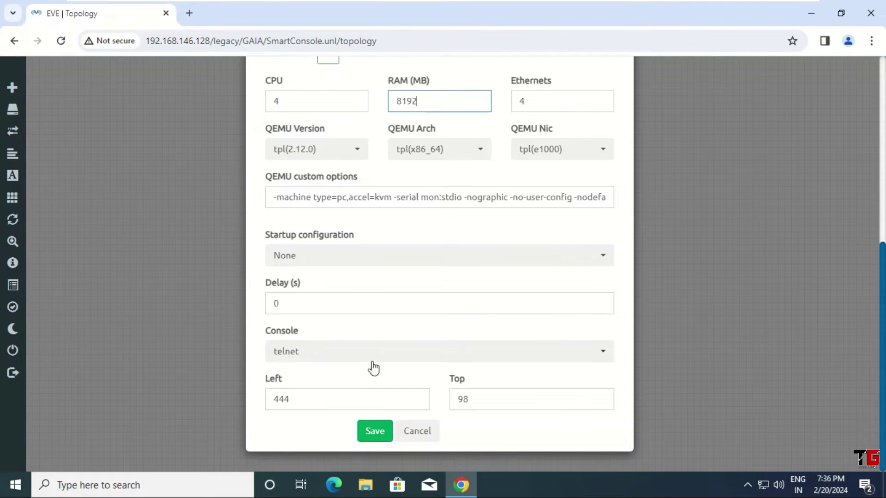
{"action": "left_click", "coordinate": [373, 436]}
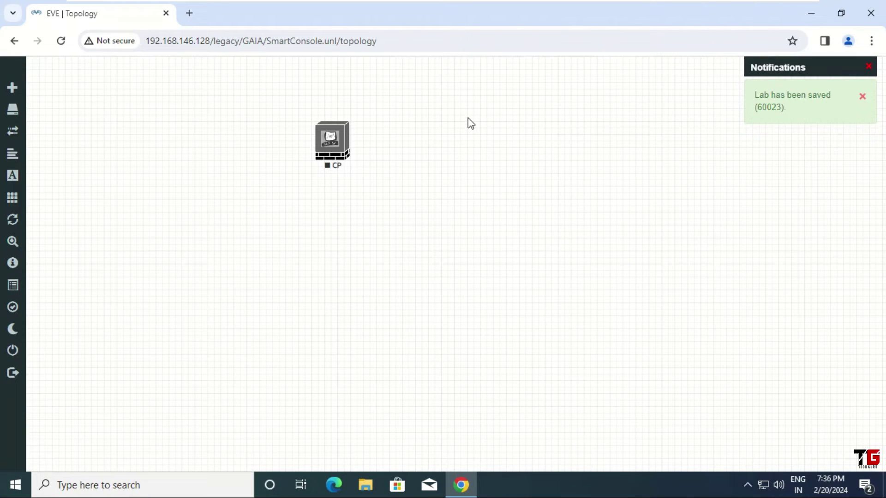
Step: Add a network named Net of type Management(Cloud0) to the canvas
{"action": "right_click", "coordinate": [468, 118]}
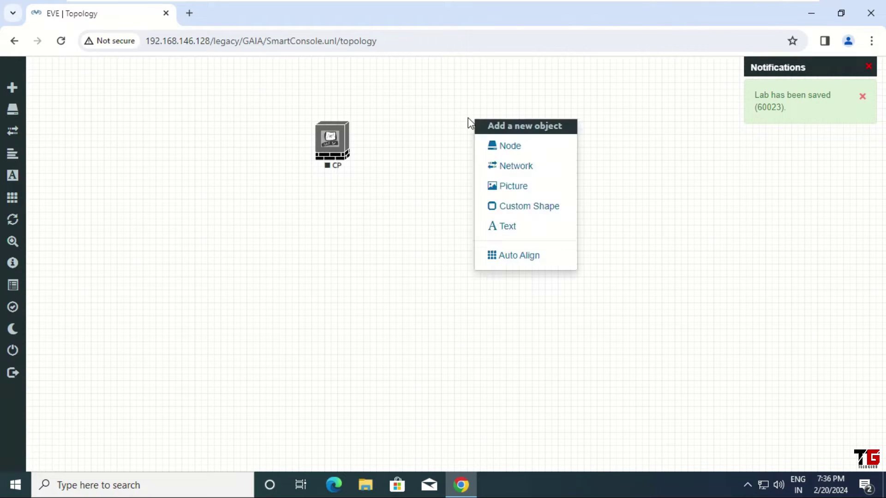
{"action": "left_click", "coordinate": [531, 171]}
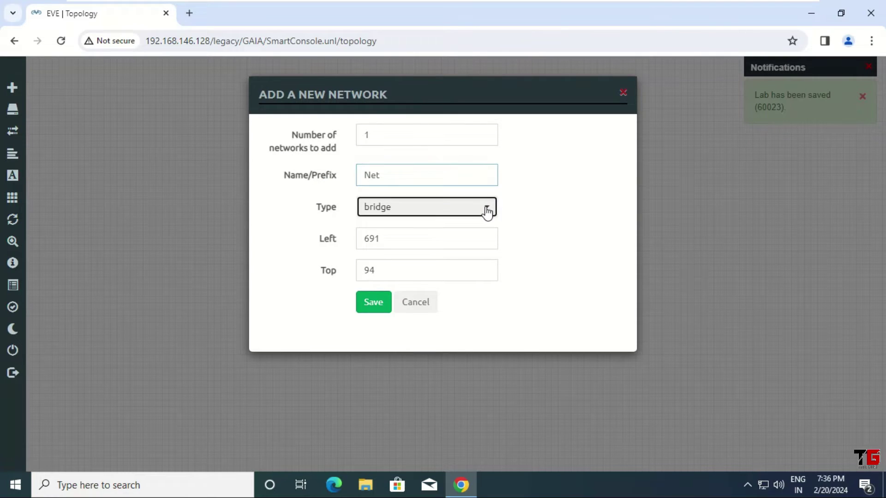
{"action": "left_click", "coordinate": [487, 212]}
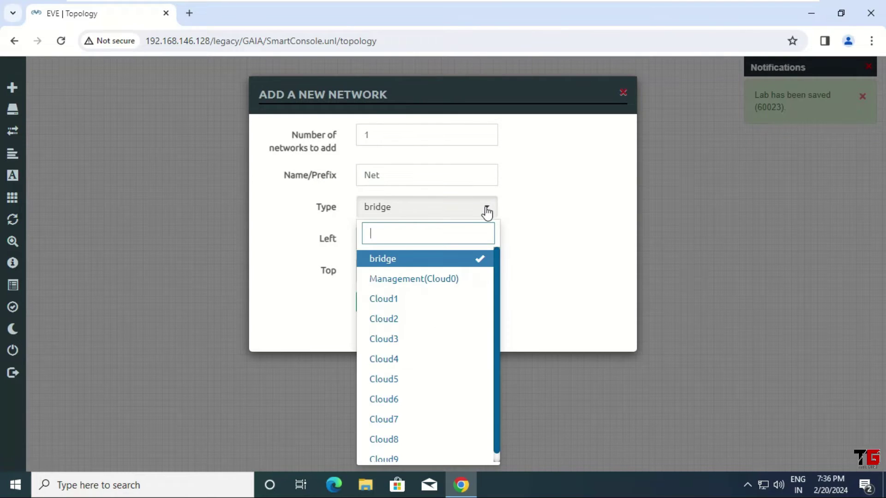
{"action": "left_click", "coordinate": [447, 280]}
{"action": "left_click", "coordinate": [376, 304]}
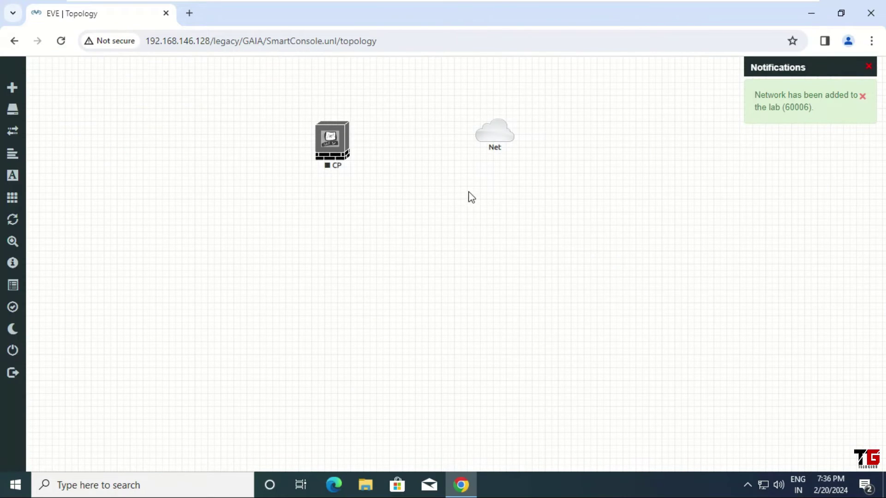
Step: Connect the Net cloud to the CP node on eth0
{"action": "mouse_move", "coordinate": [502, 135]}
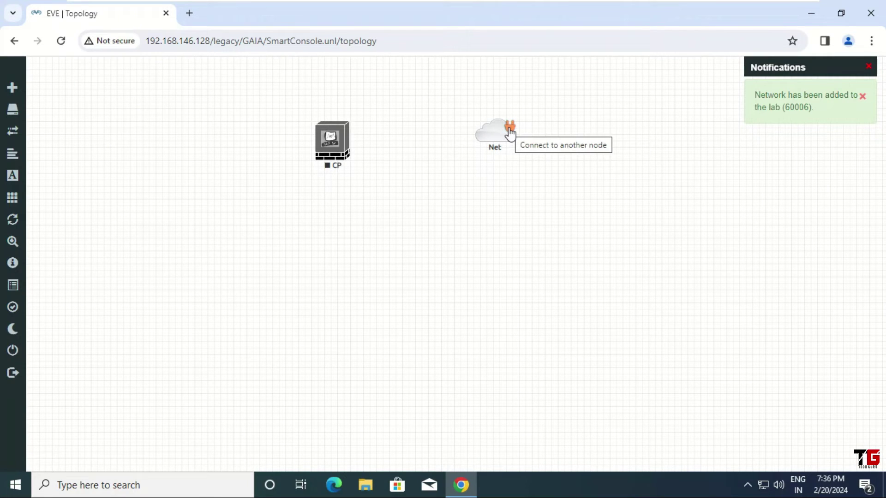
{"action": "left_click_drag", "start_coordinate": [509, 133], "coordinate": [338, 137]}
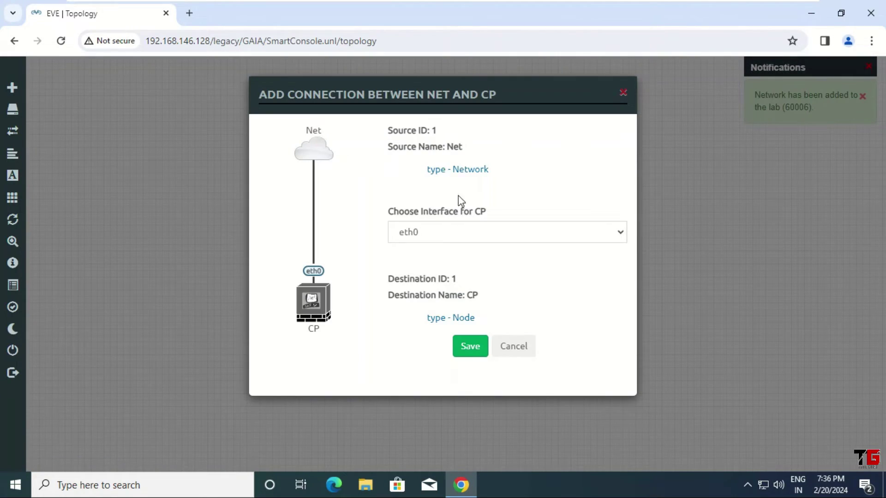
{"action": "left_click", "coordinate": [470, 349]}
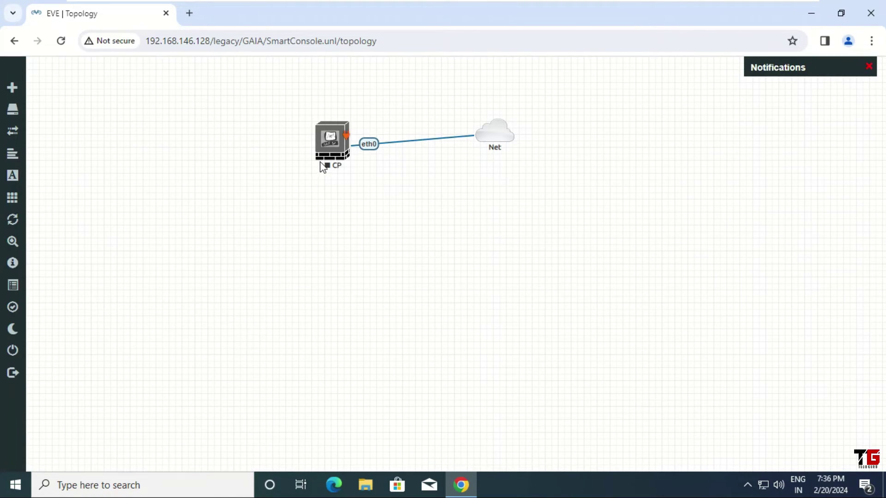
Step: Start the CP node and open its console in the terminal client
{"action": "right_click", "coordinate": [330, 141]}
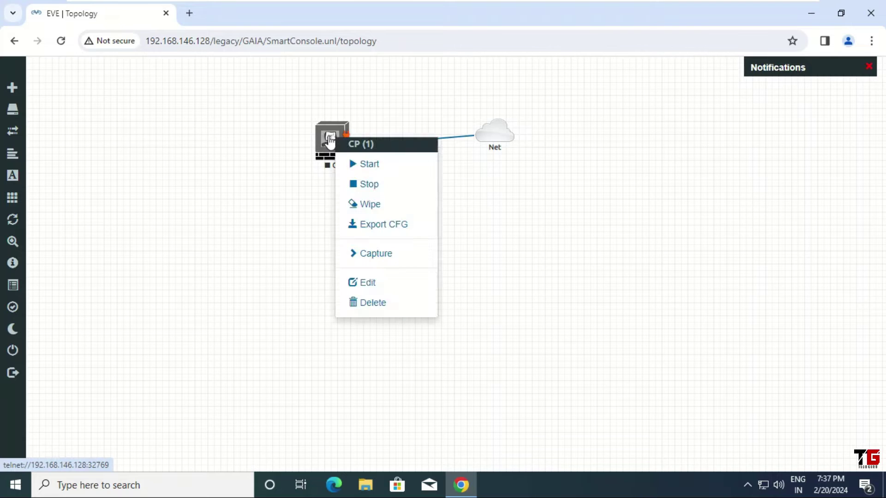
{"action": "left_click", "coordinate": [389, 167]}
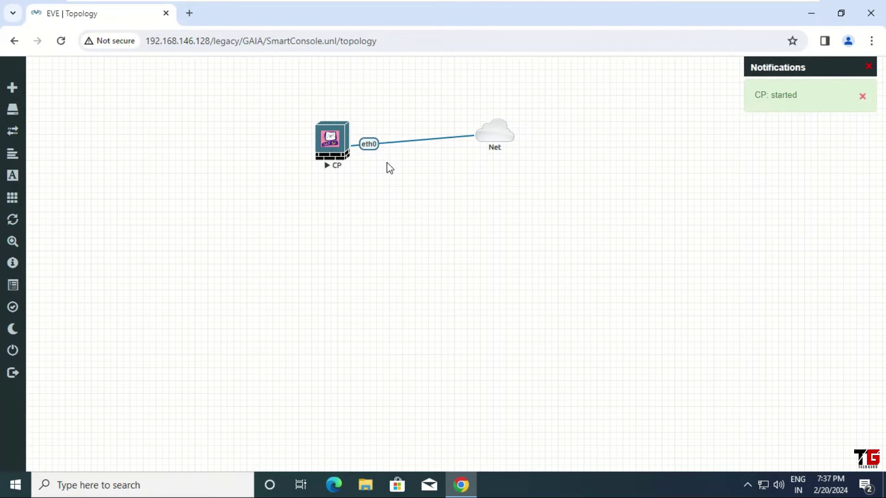
{"action": "left_click", "coordinate": [334, 147]}
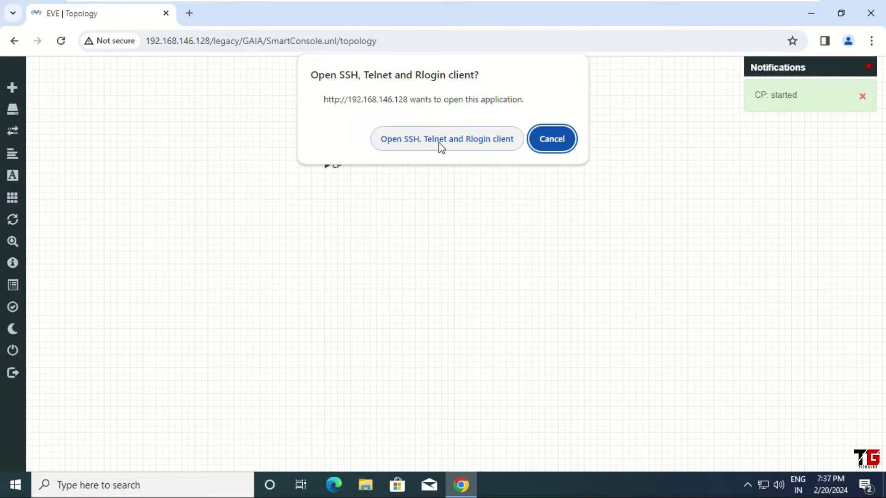
{"action": "left_click", "coordinate": [453, 139]}
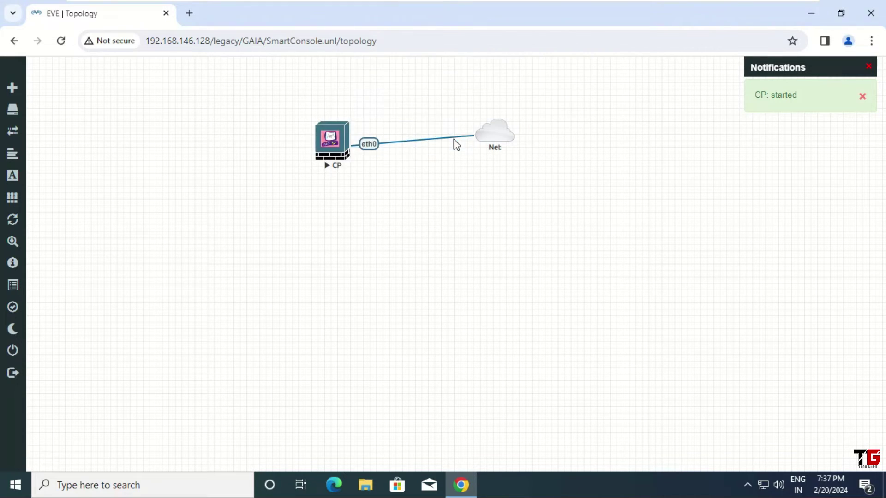
{"action": "left_click_drag", "start_coordinate": [257, 54], "coordinate": [412, 87]}
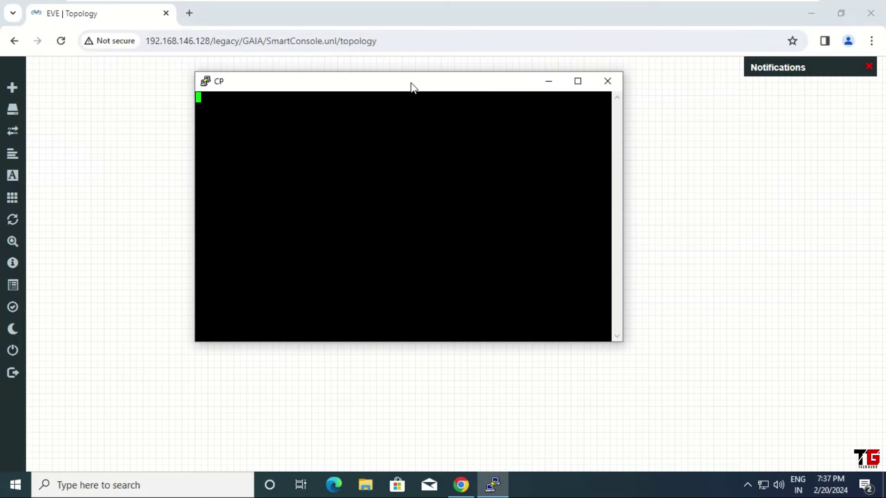
Step: Change the CP console font to Courier New 16-point and apply it
{"action": "right_click", "coordinate": [339, 79]}
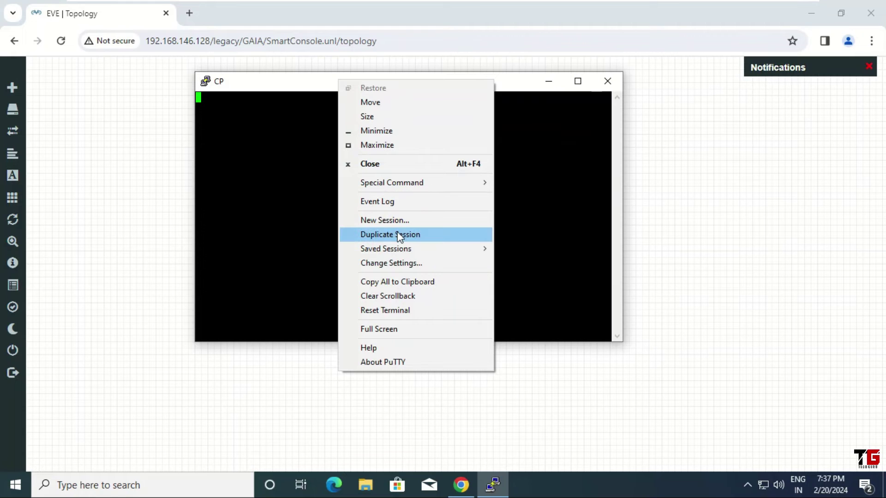
{"action": "left_click", "coordinate": [398, 262]}
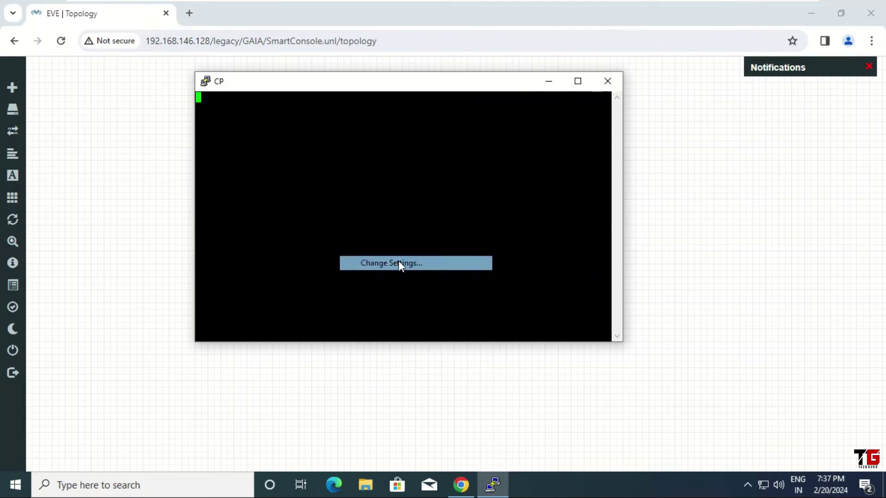
{"action": "left_click", "coordinate": [347, 217]}
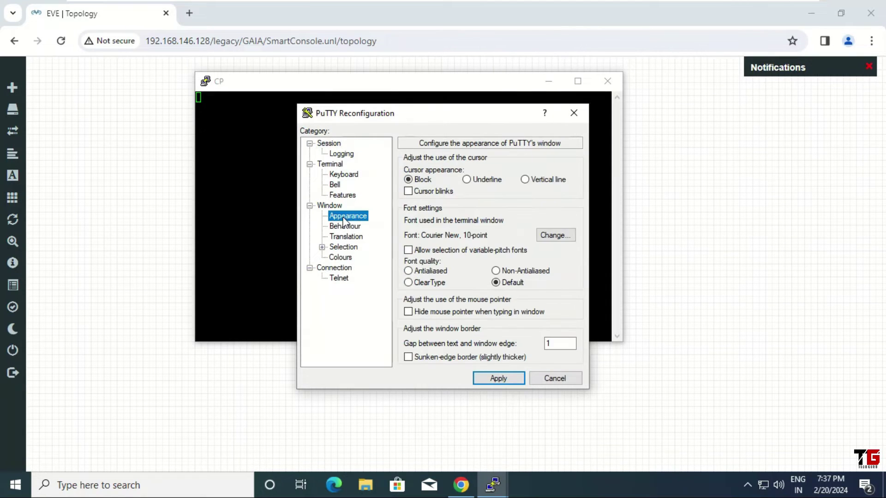
{"action": "left_click", "coordinate": [556, 231]}
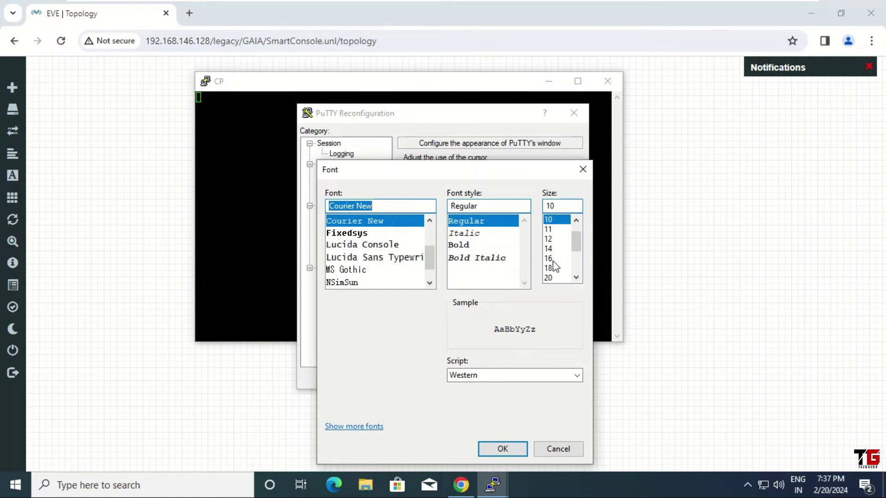
{"action": "left_click", "coordinate": [553, 259]}
{"action": "left_click", "coordinate": [520, 448]}
{"action": "left_click", "coordinate": [507, 379]}
{"action": "left_click_drag", "start_coordinate": [424, 88], "coordinate": [353, 78]}
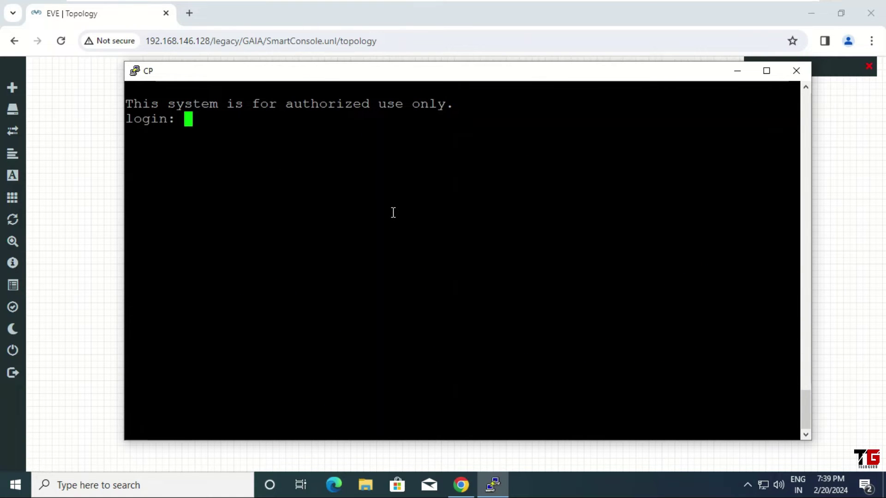
Step: Log in as admin and run 'show interface eth0', showing 192.168.146.200/24
{"action": "type", "text": "admin"}
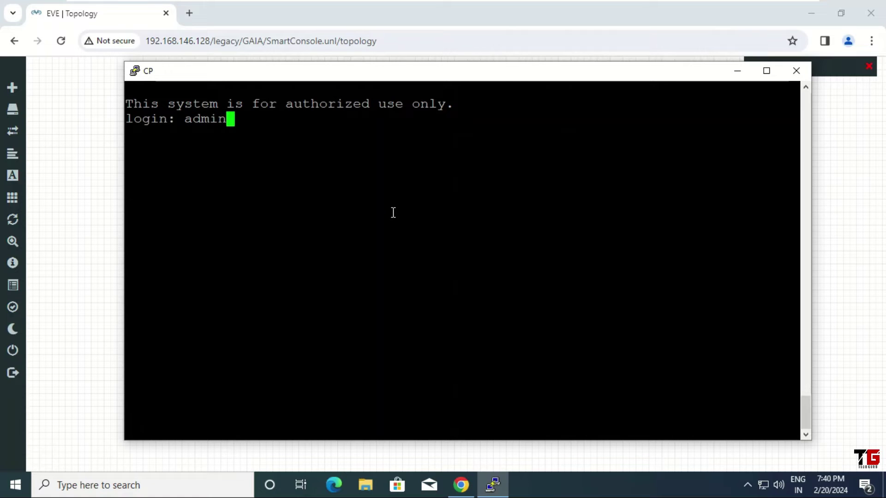
{"action": "key", "text": "Return"}
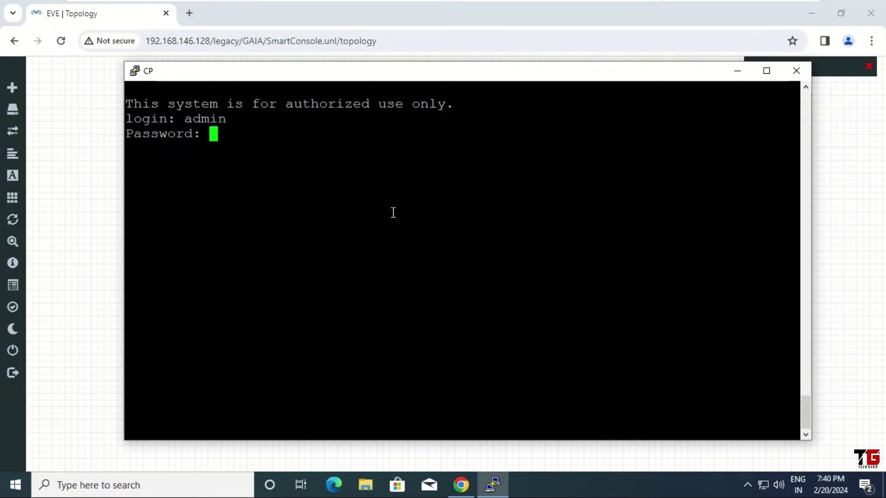
{"action": "key", "text": "Return"}
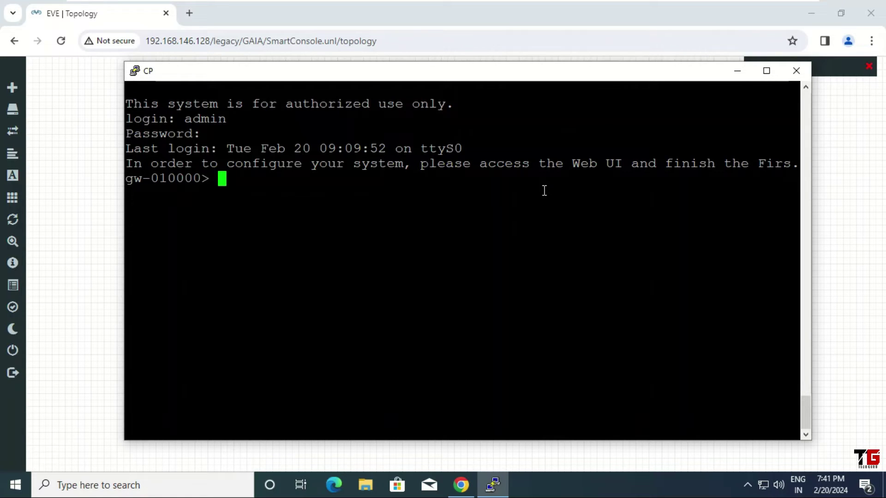
{"action": "type", "text": "show int"}
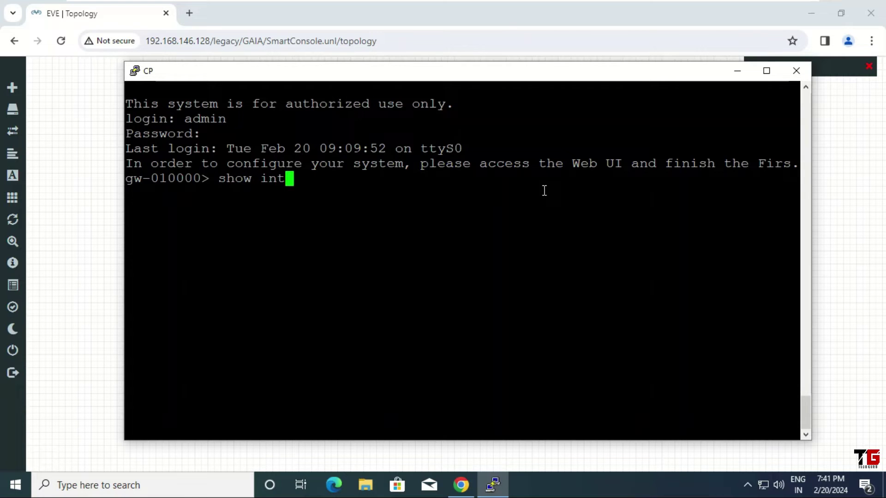
{"action": "type", "text": "erface "}
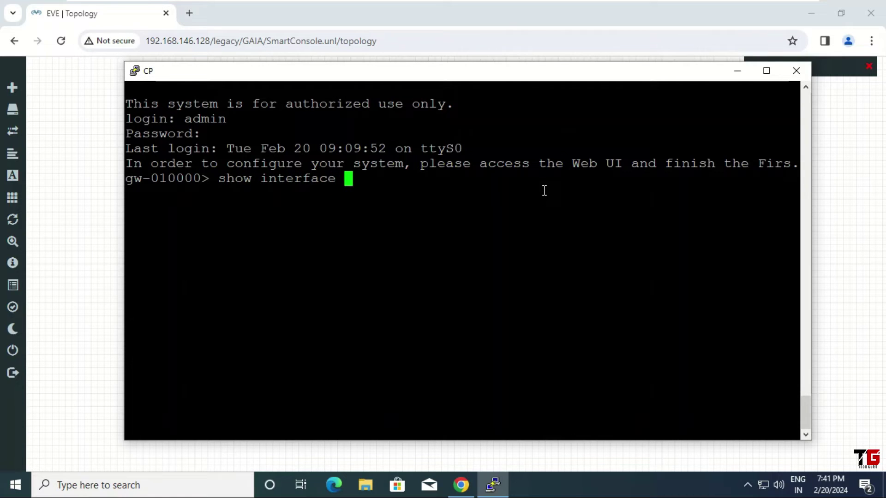
{"action": "type", "text": "eth0"}
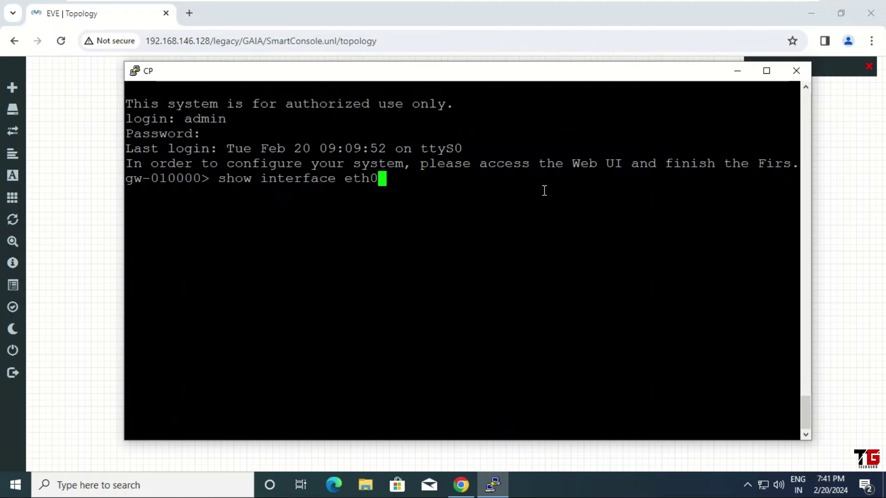
{"action": "key", "text": "Return"}
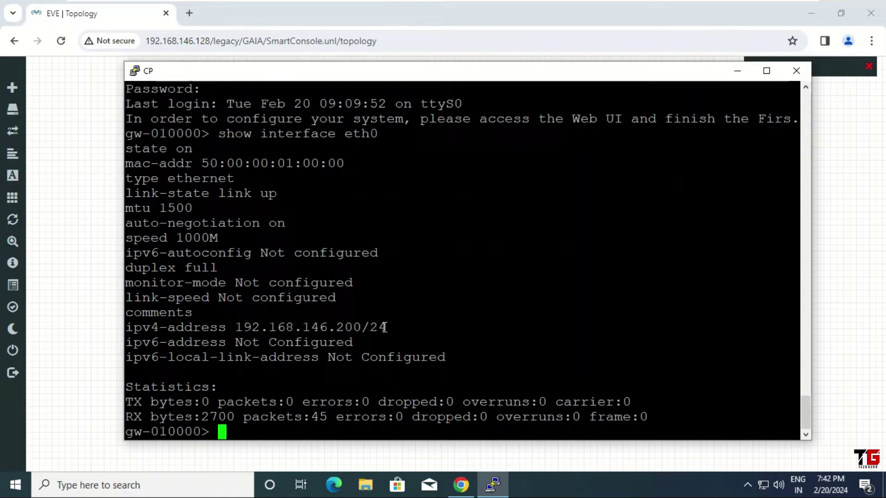
{"action": "left_click", "coordinate": [190, 16]}
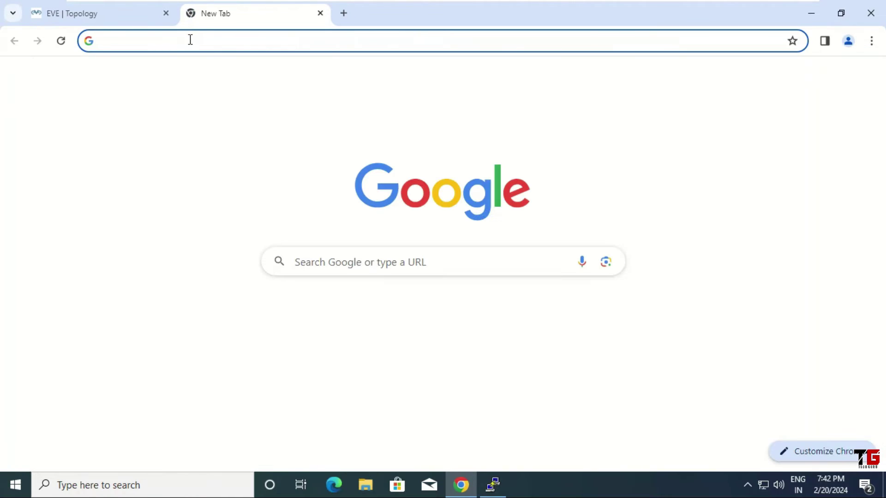
{"action": "type", "text": "https://"}
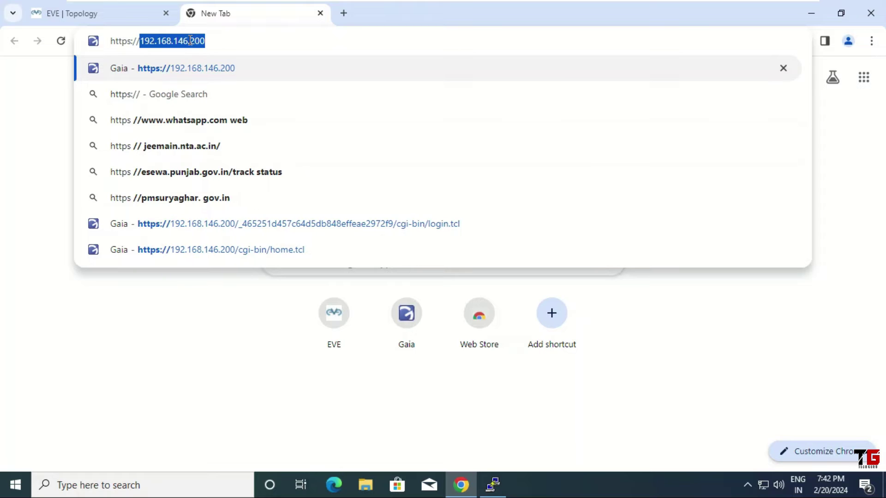
{"action": "type", "text": "192.1"}
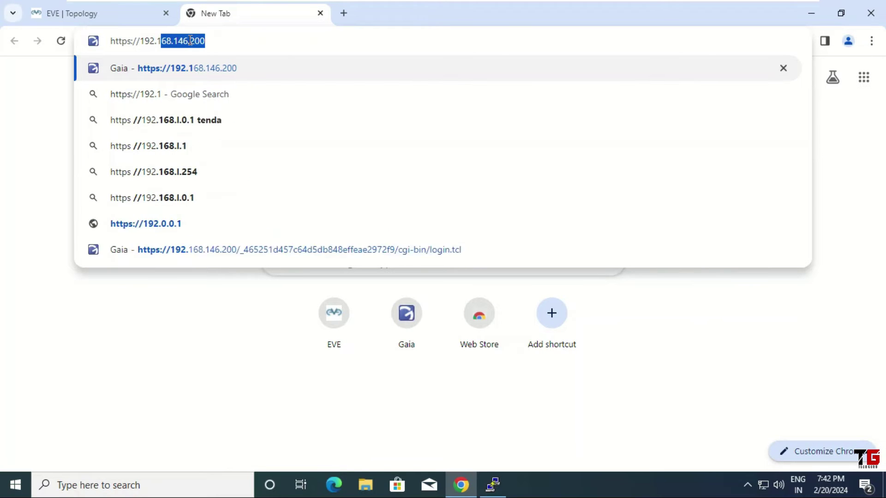
{"action": "type", "text": "68.146"}
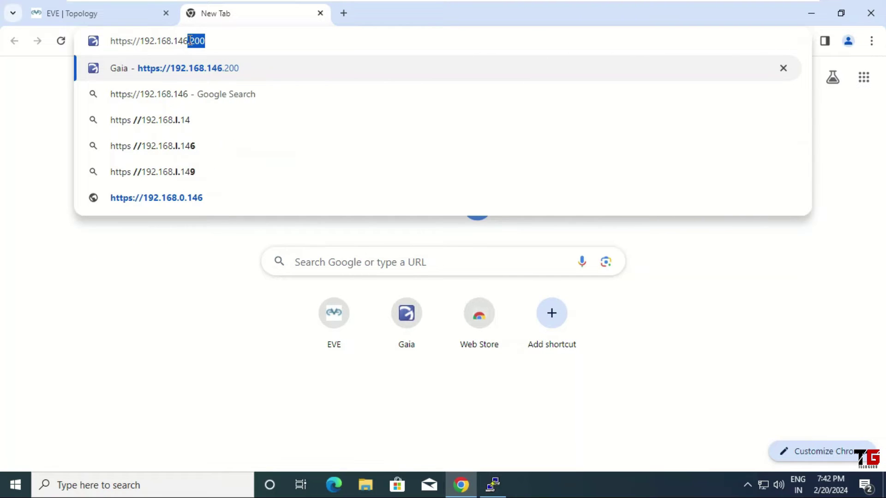
{"action": "type", "text": ".200"}
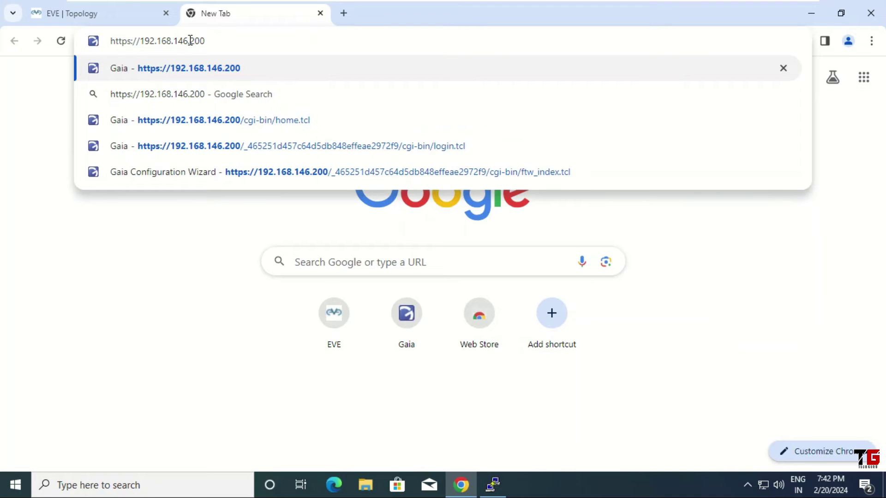
{"action": "key", "text": "Return"}
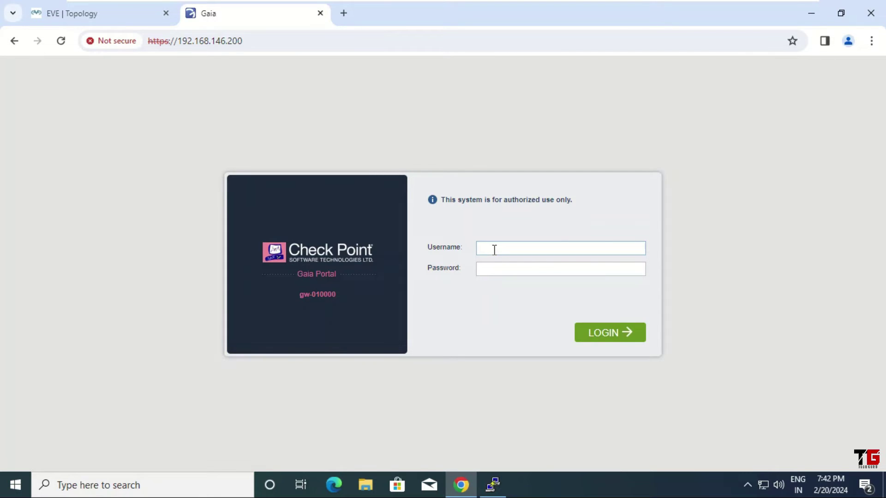
Step: Sign in to the Gaia Portal with the admin username and password
{"action": "type", "text": "dmin"}
{"action": "key", "text": "Tab"}
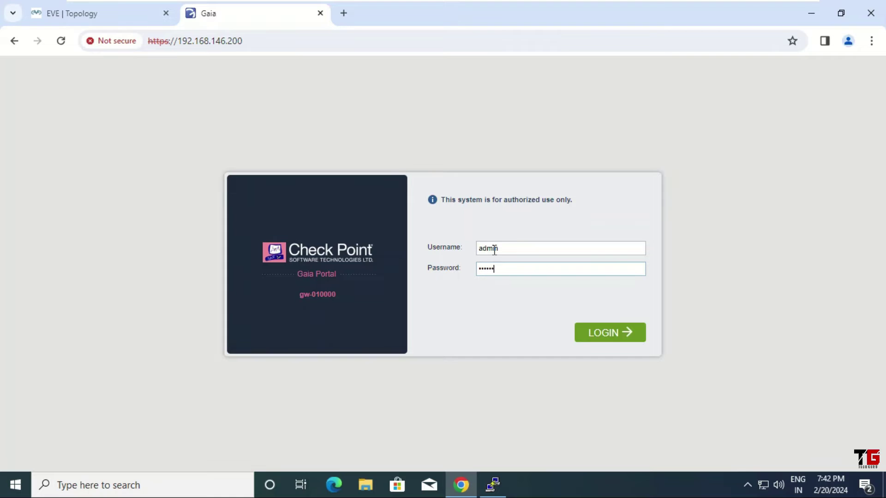
{"action": "left_click", "coordinate": [608, 330]}
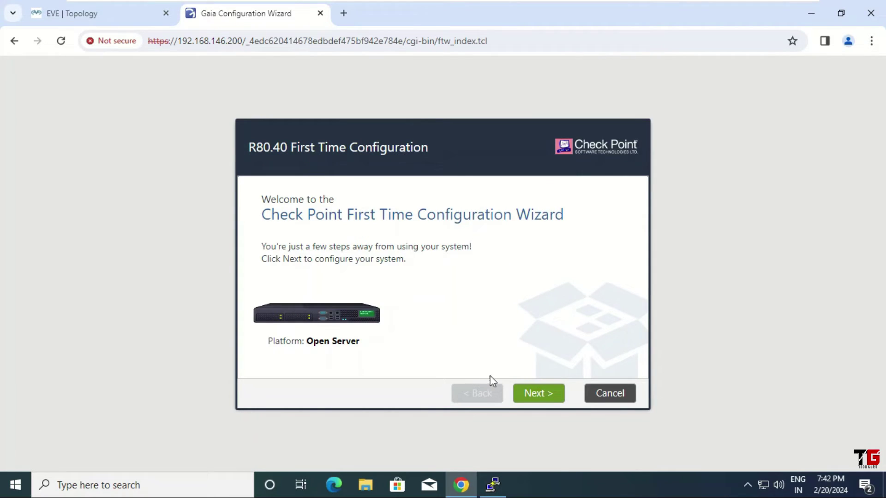
Step: Advance the first-time wizard past Deployment Options, Management Connection and Internet Connection, keeping R80.40 defaults
{"action": "left_click", "coordinate": [542, 402]}
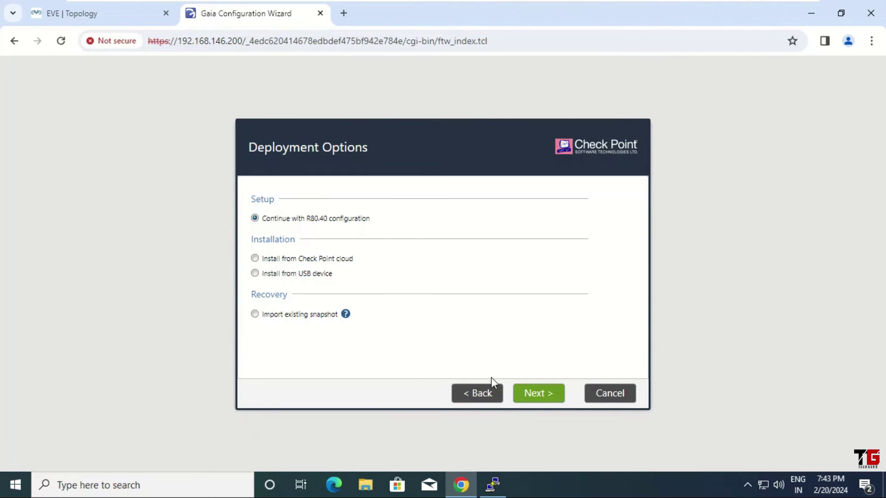
{"action": "left_click", "coordinate": [533, 395]}
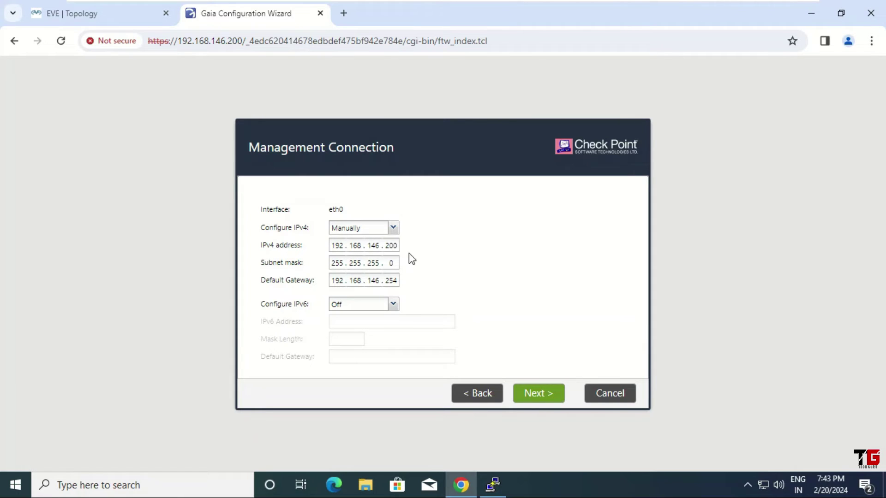
{"action": "left_click", "coordinate": [546, 397]}
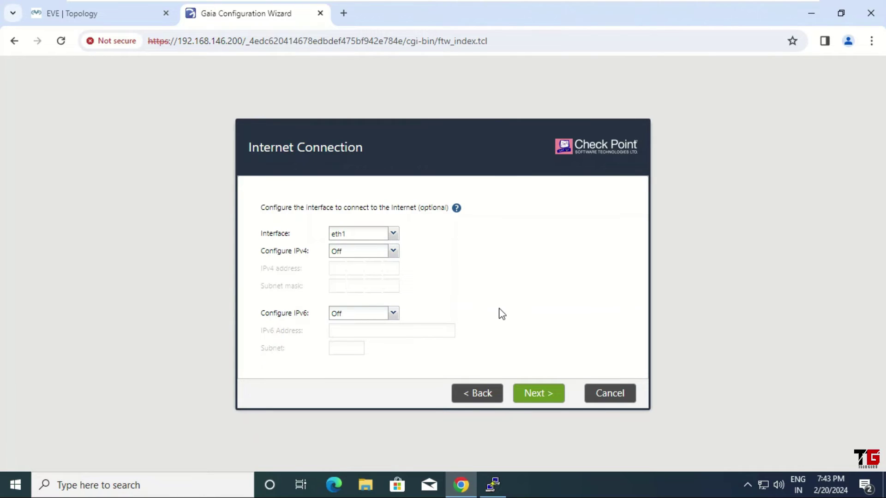
{"action": "left_click", "coordinate": [535, 396]}
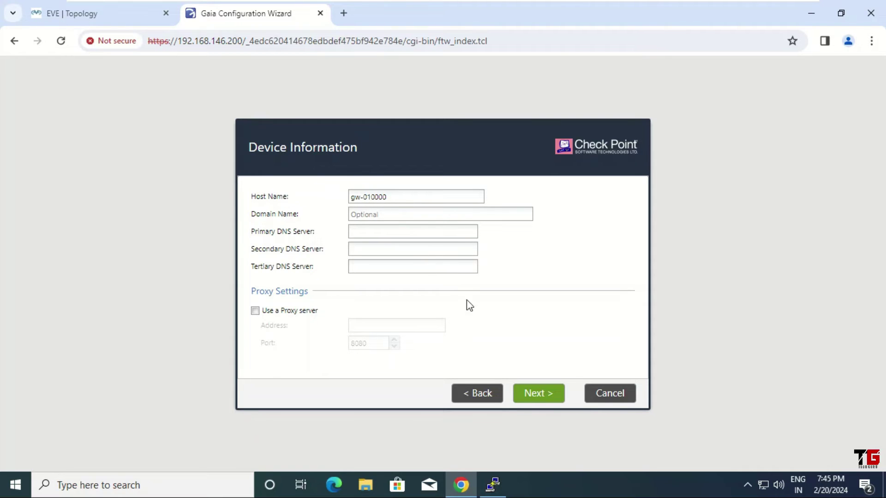
Step: Accept default device info, date/time, gateway-and-management install, admin and any-IP GUI client settings
{"action": "left_click", "coordinate": [538, 402]}
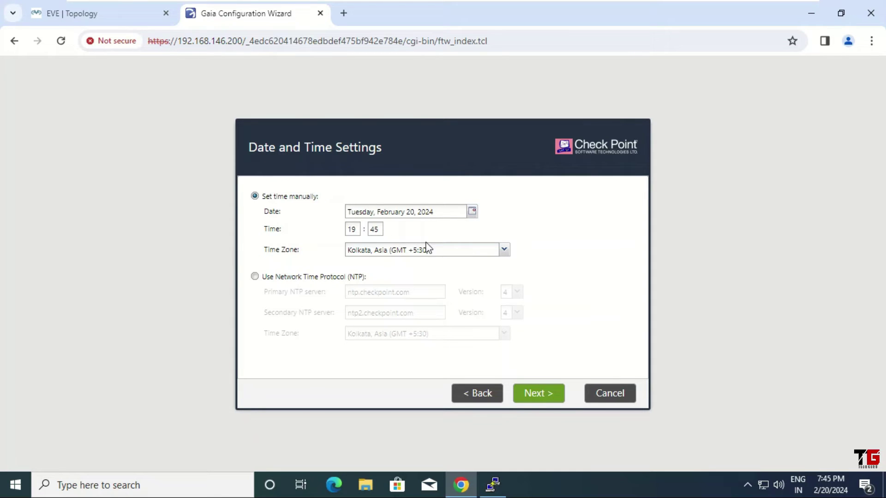
{"action": "left_click", "coordinate": [537, 394]}
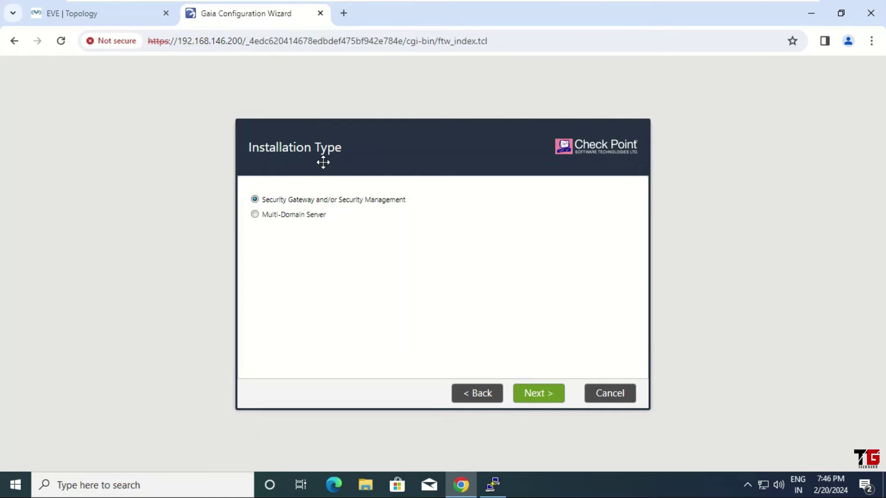
{"action": "left_click", "coordinate": [535, 394]}
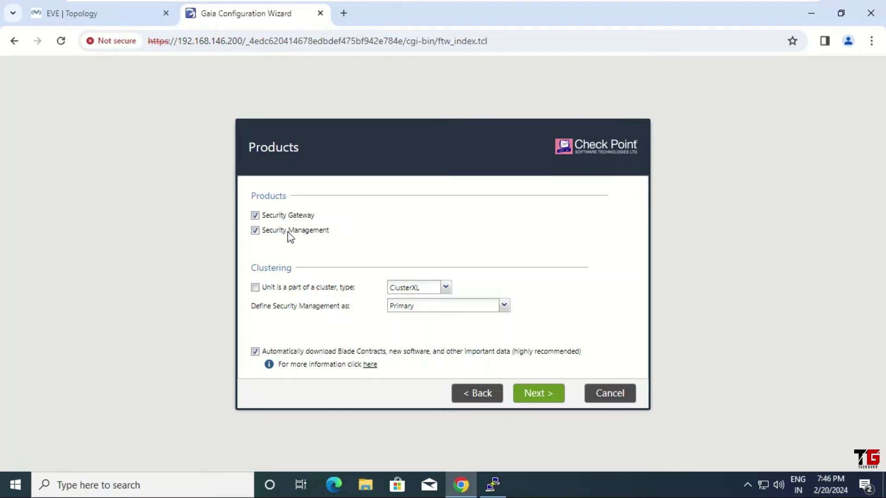
{"action": "left_click", "coordinate": [537, 396]}
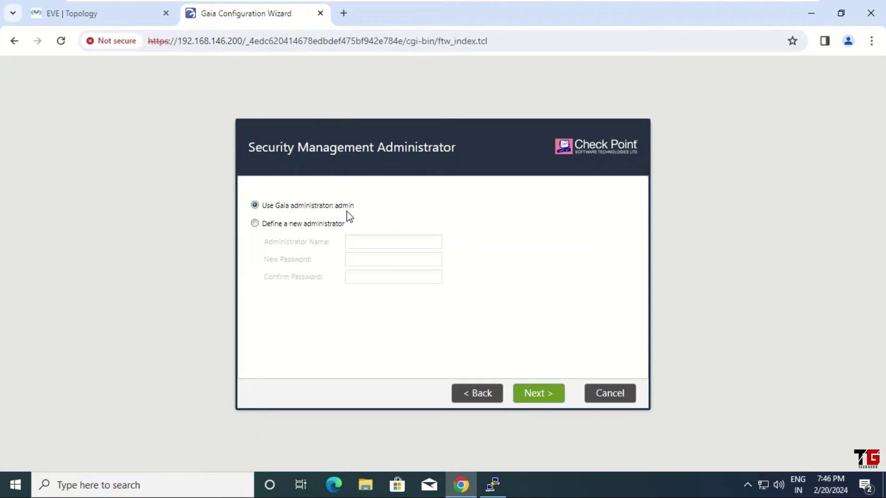
{"action": "left_click", "coordinate": [538, 395]}
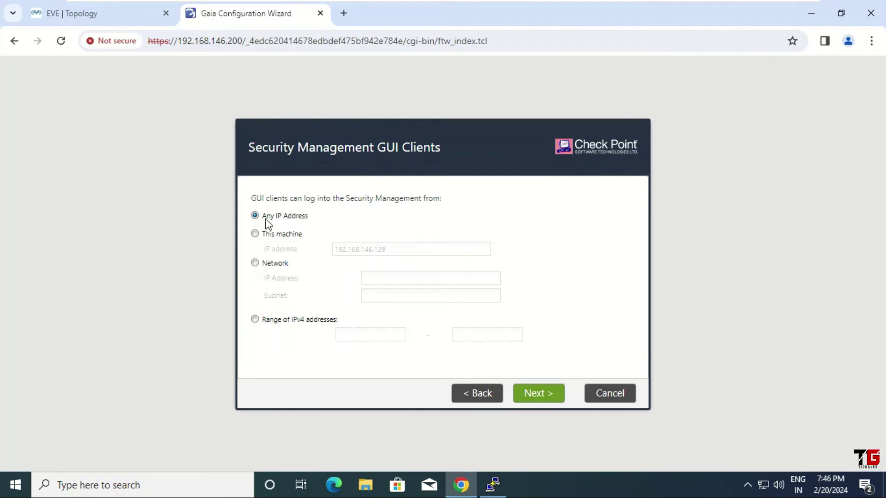
{"action": "left_click", "coordinate": [538, 395]}
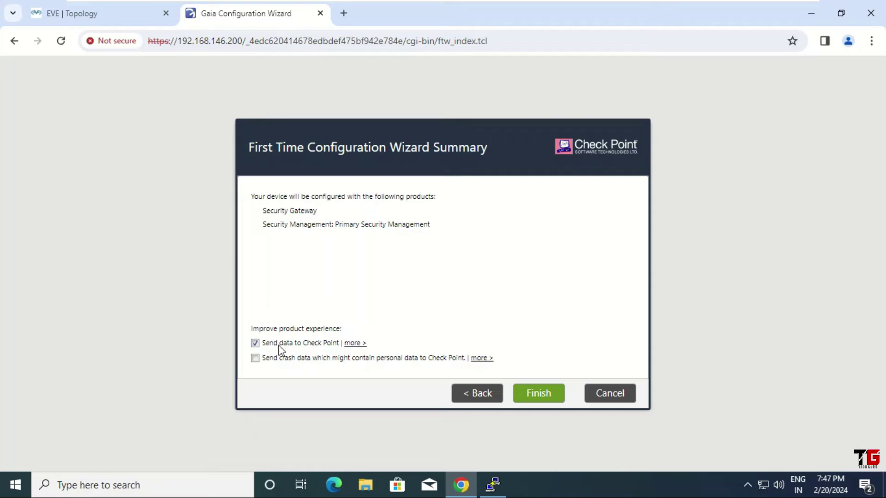
Step: Finish the wizard without sending data to Check Point, reboot, and show the gateway console
{"action": "left_click", "coordinate": [255, 344]}
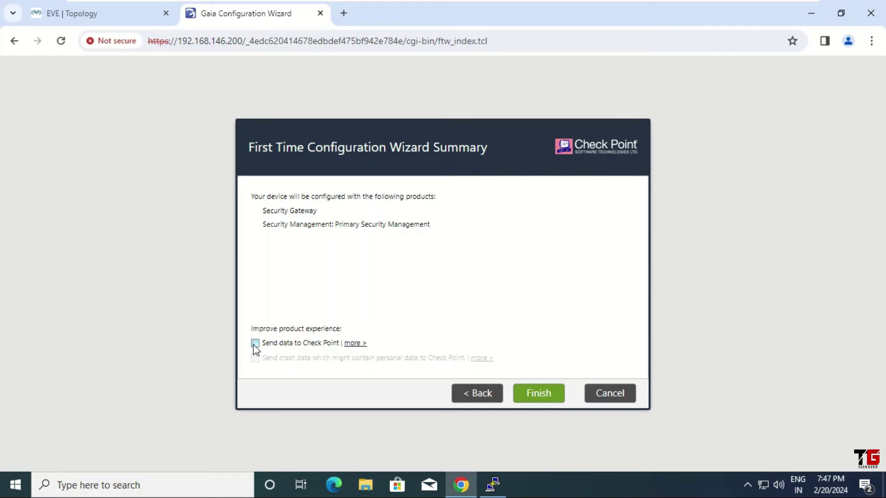
{"action": "left_click", "coordinate": [539, 395]}
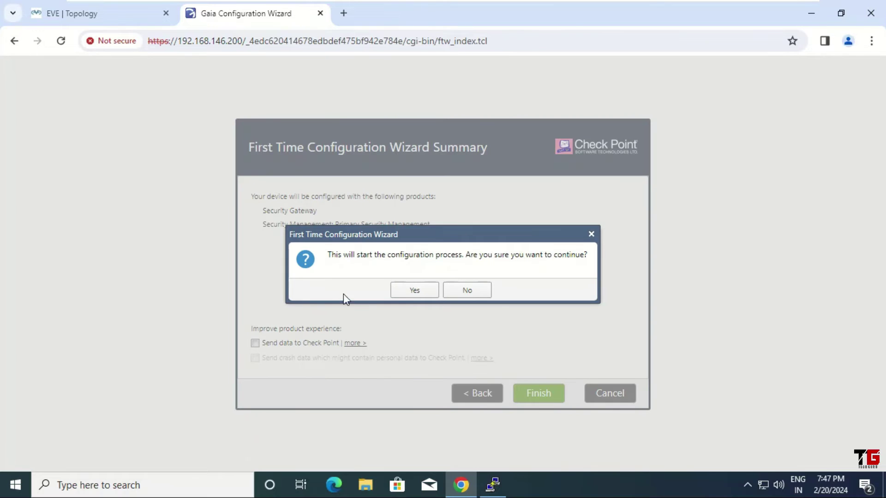
{"action": "left_click", "coordinate": [414, 291]}
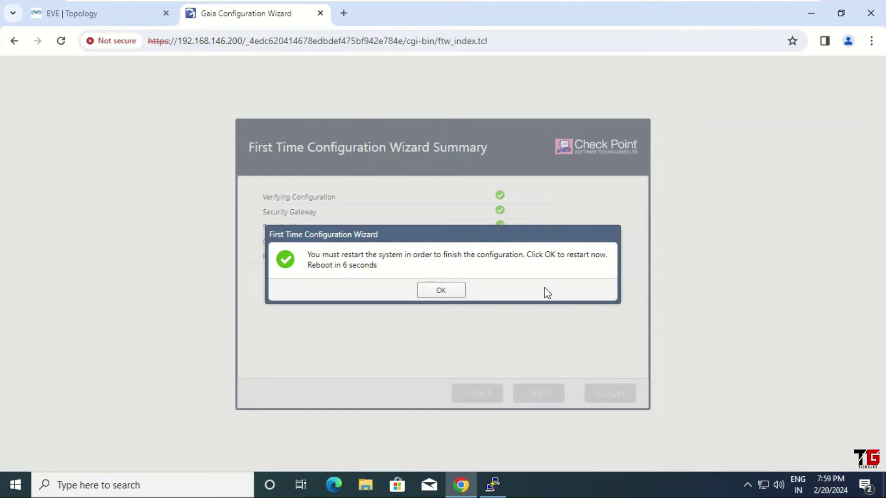
{"action": "left_click", "coordinate": [441, 292]}
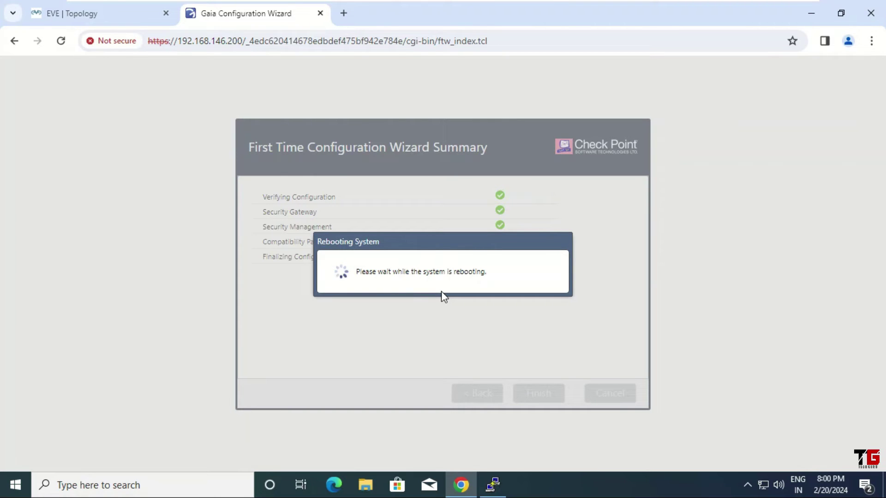
{"action": "left_click", "coordinate": [499, 483]}
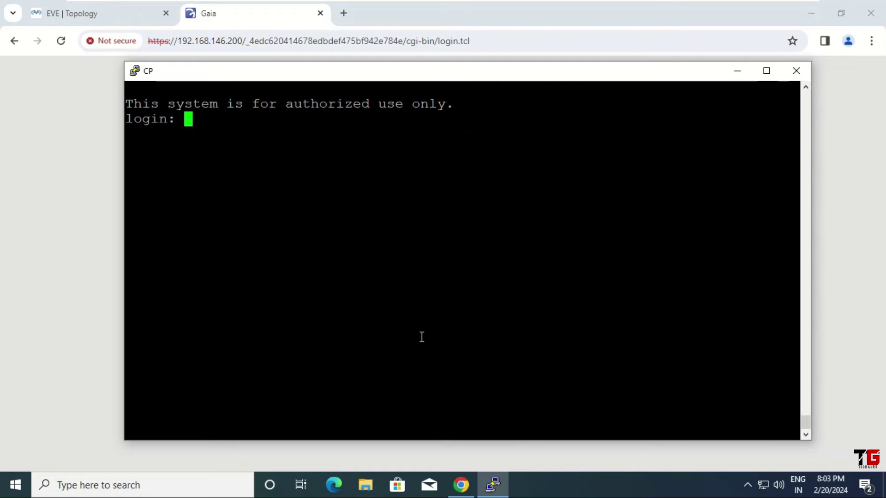
Step: Log in to the gw-010000 console as admin, then switch to the Chrome Gaia login page
{"action": "type", "text": "admin"}
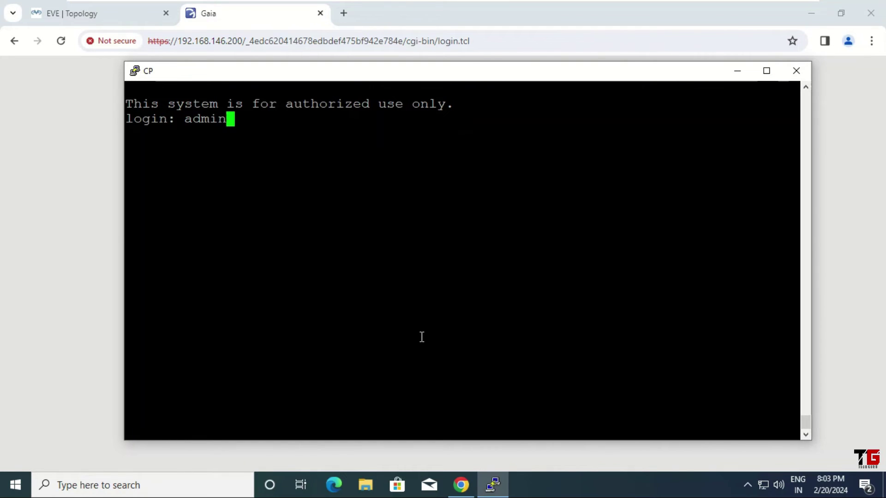
{"action": "key", "text": "Return"}
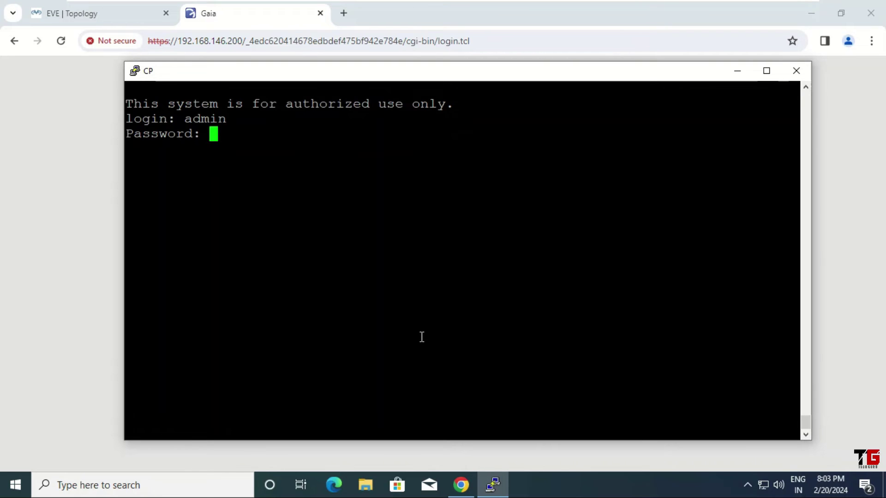
{"action": "key", "text": "Return"}
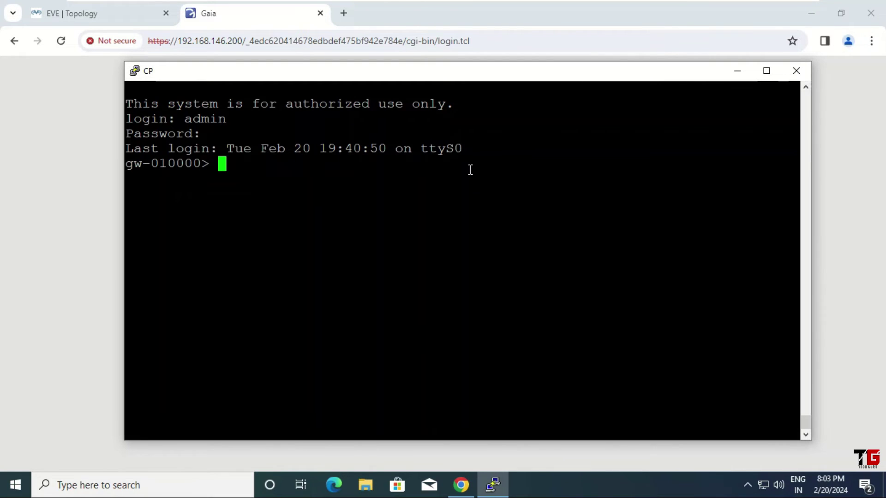
{"action": "left_click", "coordinate": [412, 19]}
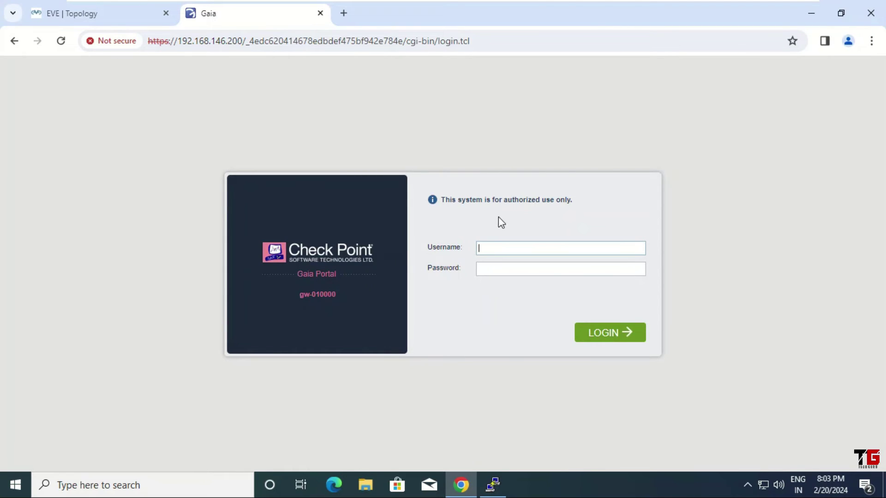
Step: Log in to the Gaia Portal with the admin credentials
{"action": "type", "text": "admin"}
{"action": "key", "text": "Tab"}
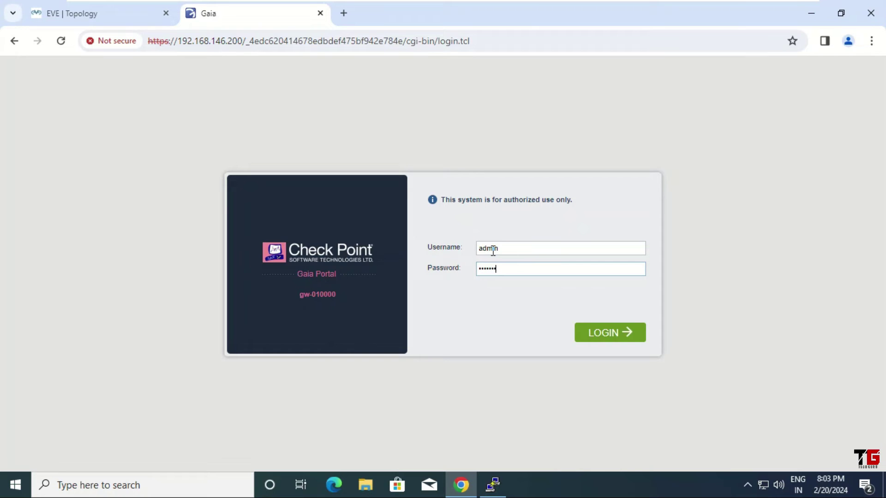
{"action": "left_click", "coordinate": [609, 333]}
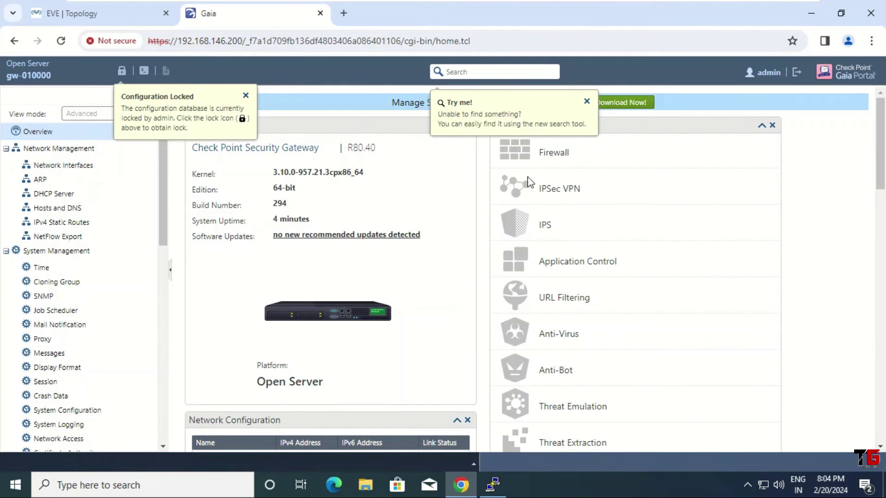
Step: Dismiss the 'Try me!' and 'Configuration Locked' tips and start downloading SmartConsole
{"action": "left_click", "coordinate": [587, 108]}
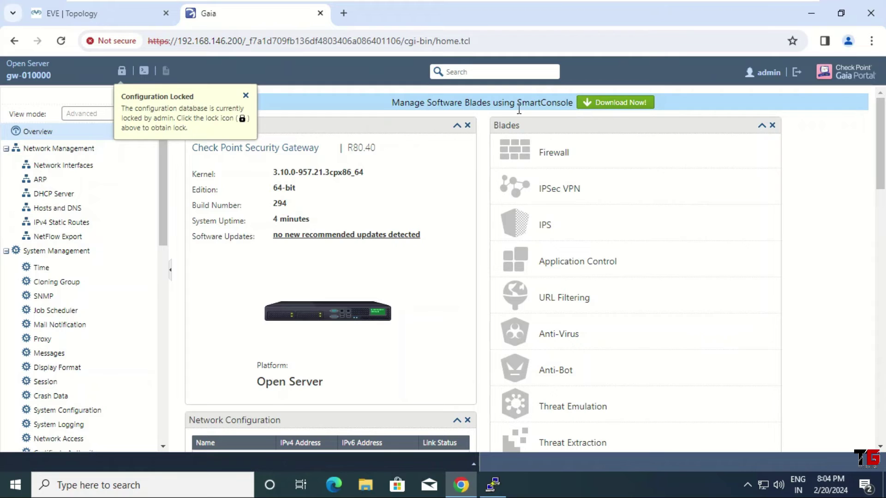
{"action": "left_click", "coordinate": [246, 95]}
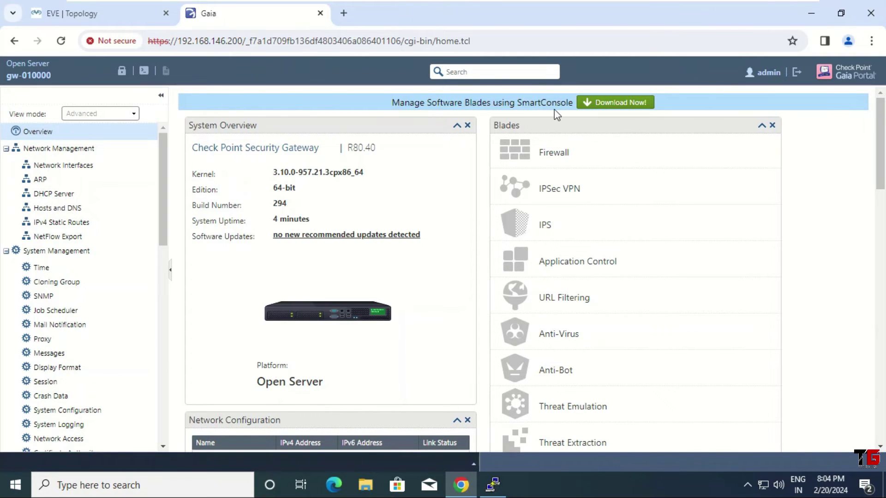
{"action": "left_click", "coordinate": [620, 107]}
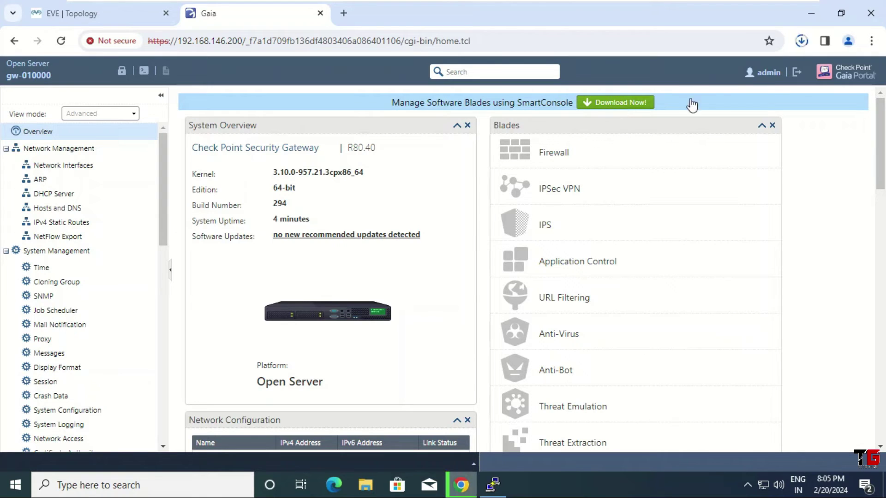
Step: Cancel the SmartConsole.exe download in Chrome, close the downloads panel, and minimize the browser
{"action": "left_click", "coordinate": [802, 42]}
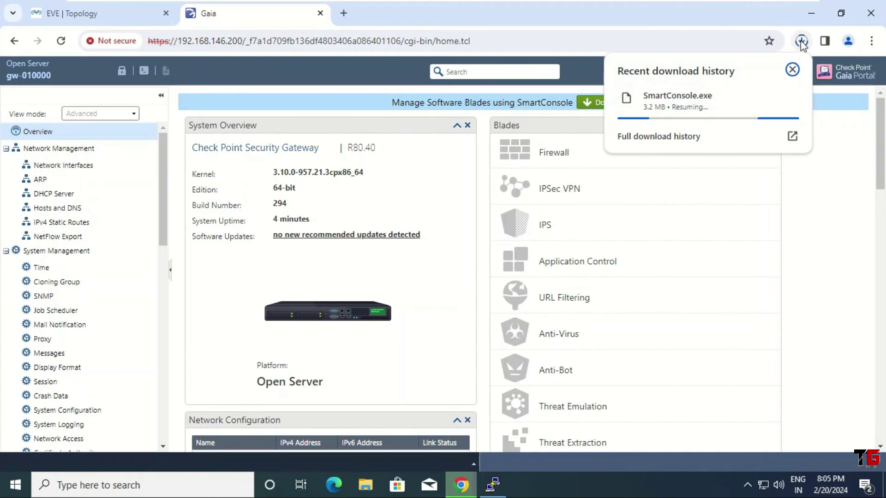
{"action": "mouse_move", "coordinate": [655, 108]}
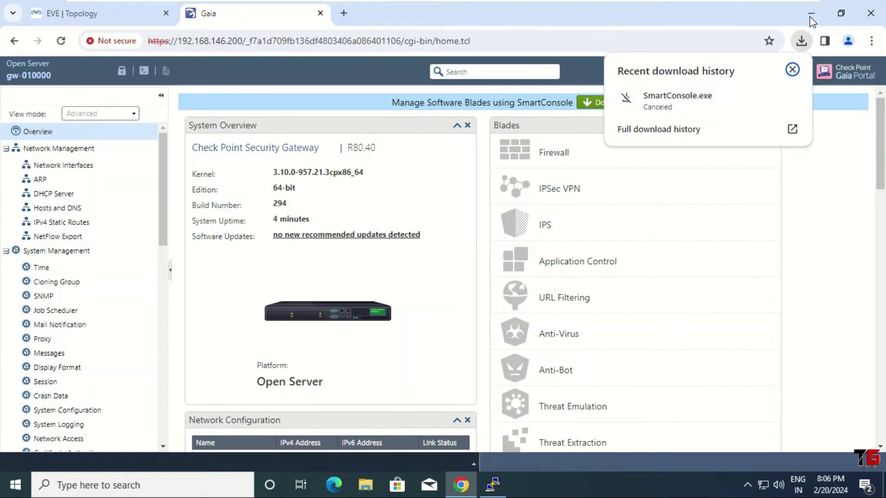
{"action": "left_click", "coordinate": [792, 70]}
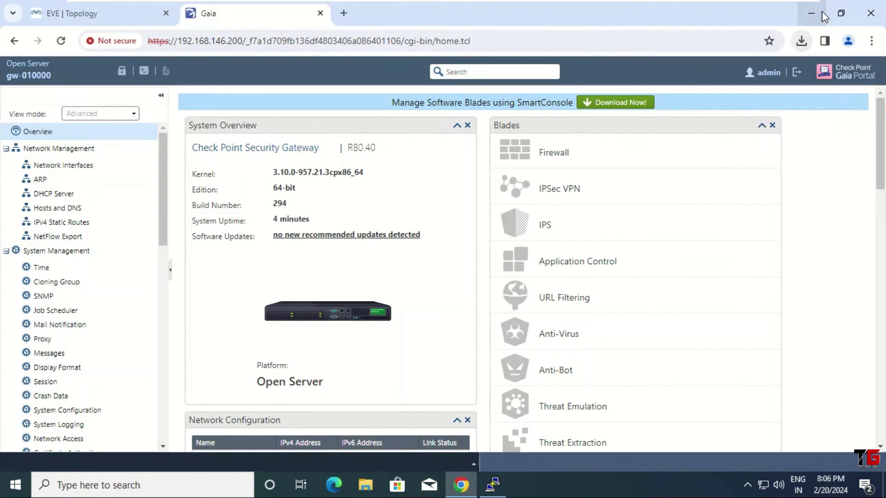
{"action": "left_click", "coordinate": [810, 14]}
Step: Run the SmartConsole installer from New Volume (E:) via This PC, then close Explorer and minimize the console
{"action": "left_click", "coordinate": [18, 102]}
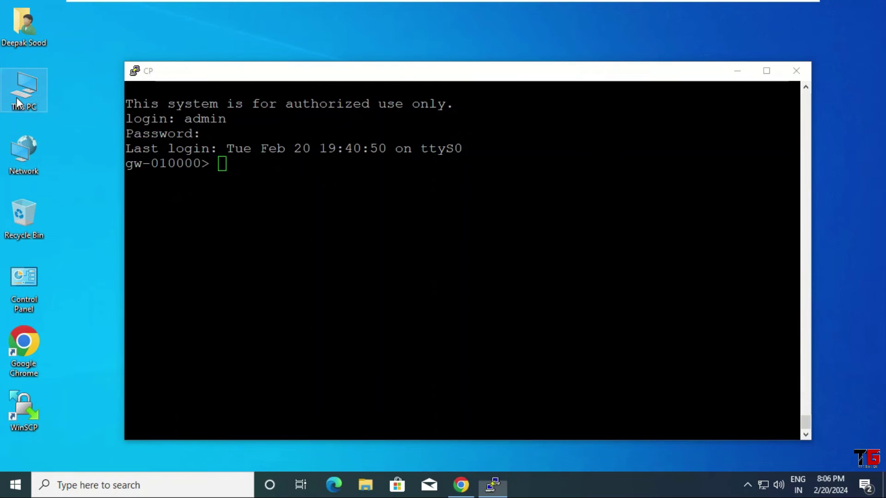
{"action": "double_click", "coordinate": [18, 101]}
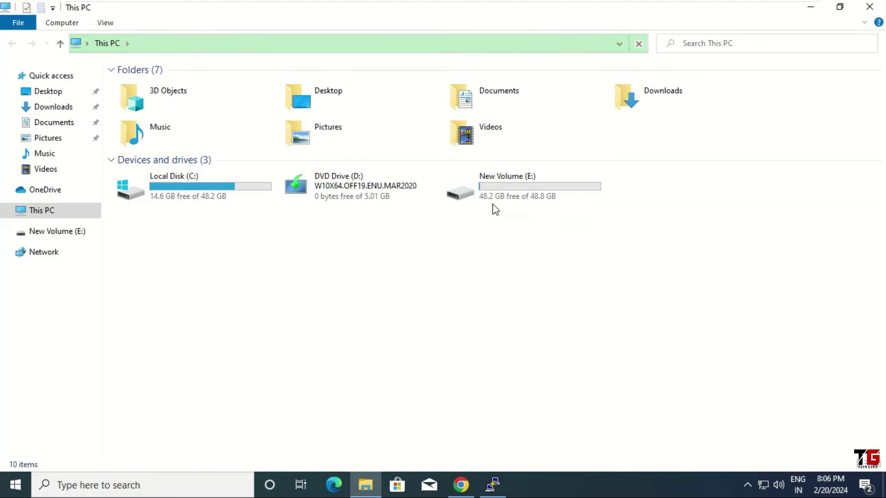
{"action": "double_click", "coordinate": [498, 188]}
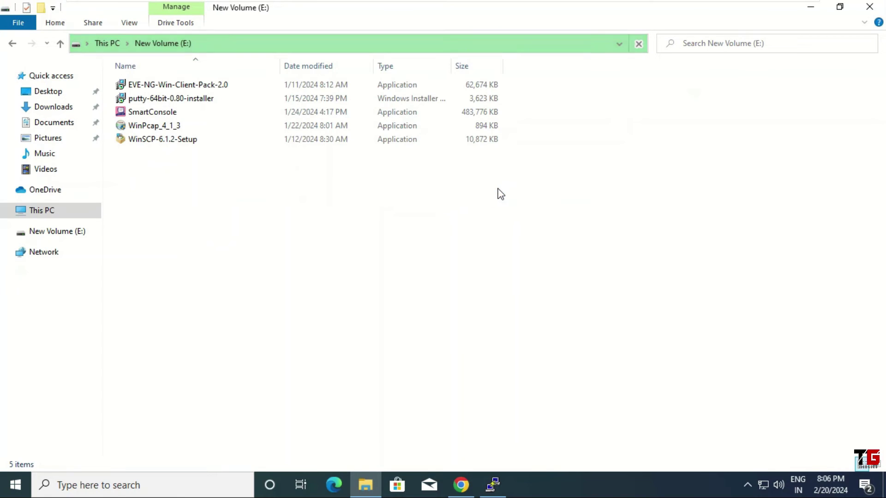
{"action": "left_click", "coordinate": [170, 114]}
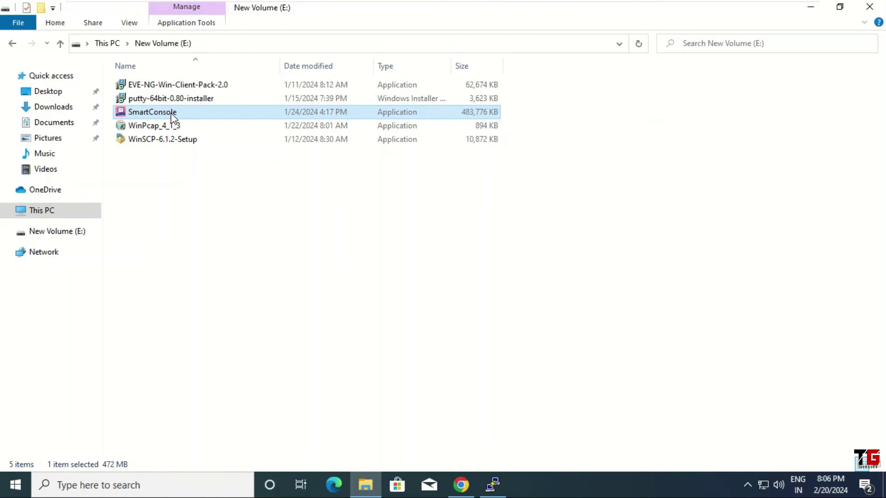
{"action": "double_click", "coordinate": [172, 114]}
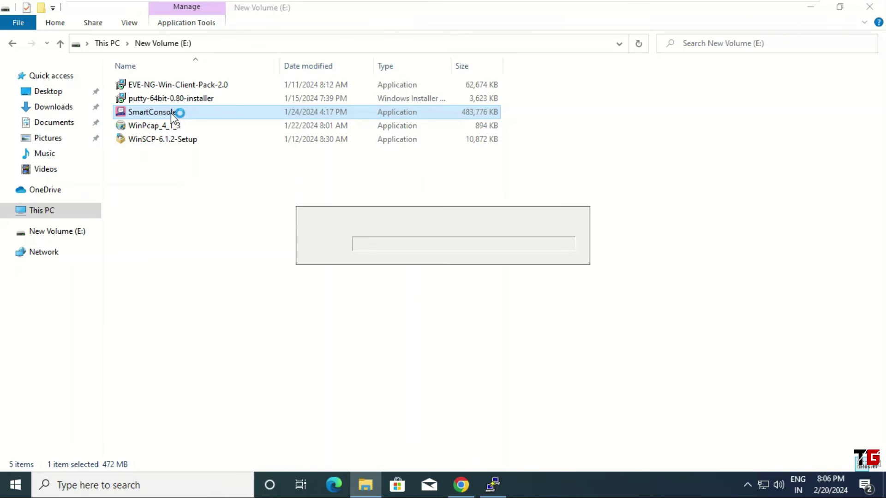
{"action": "left_click", "coordinate": [869, 8]}
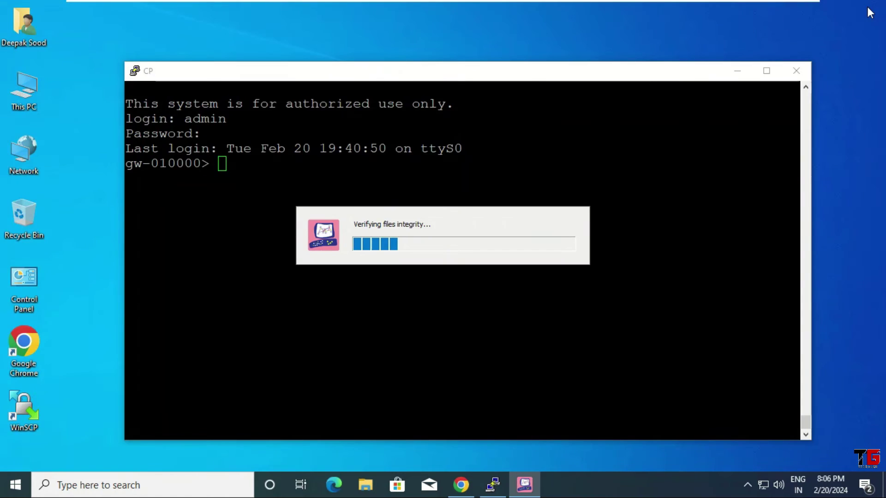
{"action": "left_click", "coordinate": [736, 71]}
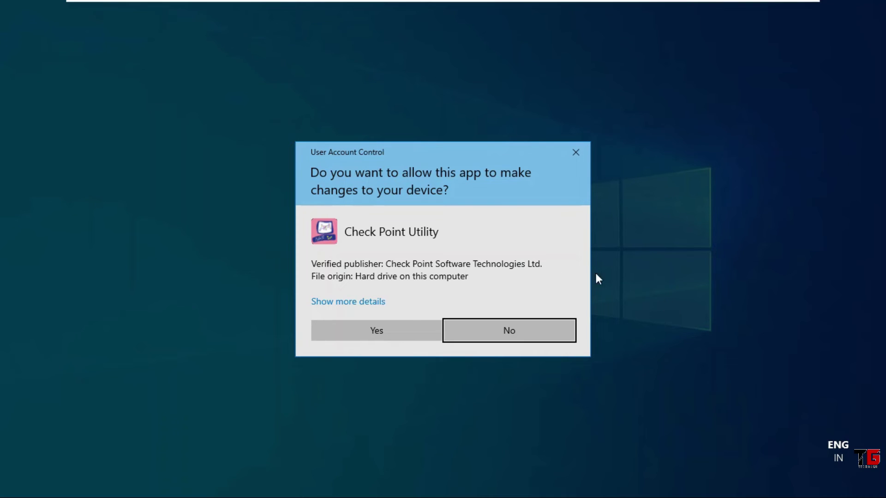
Step: Approve UAC, accept the EULA, install SmartConsole R80.40, and finish with Launch SmartConsole checked
{"action": "left_click", "coordinate": [404, 336]}
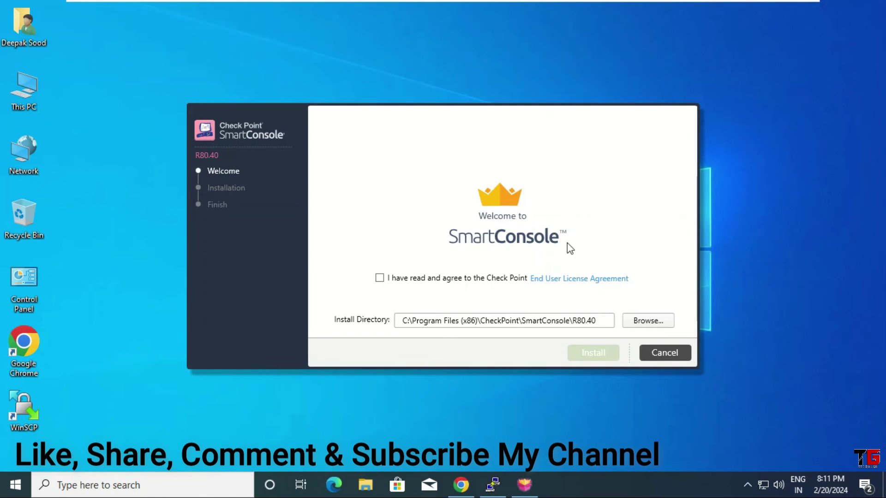
{"action": "left_click", "coordinate": [379, 277]}
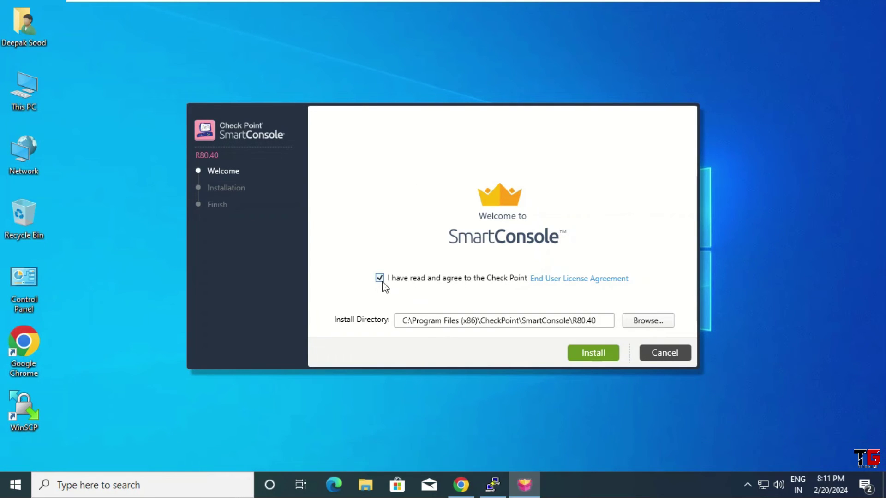
{"action": "left_click", "coordinate": [594, 354]}
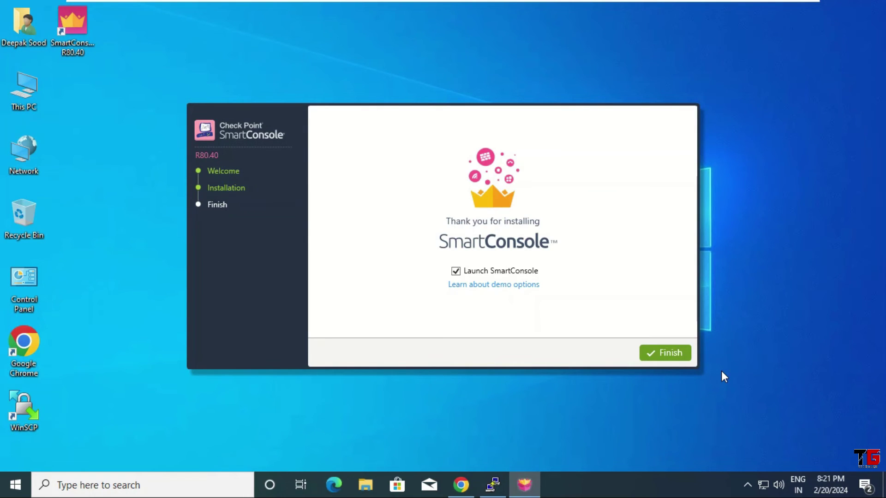
{"action": "left_click", "coordinate": [664, 355]}
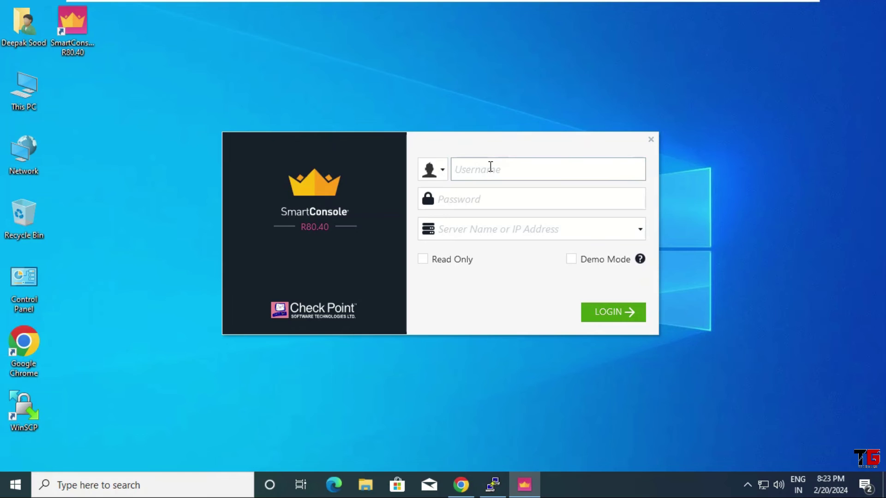
Step: Enter the admin username, password and server 192.168.146.200 in SmartConsole's login, then switch to Chrome
{"action": "type", "text": "admin"}
{"action": "left_click", "coordinate": [486, 196]}
{"action": "type", "text": "******"}
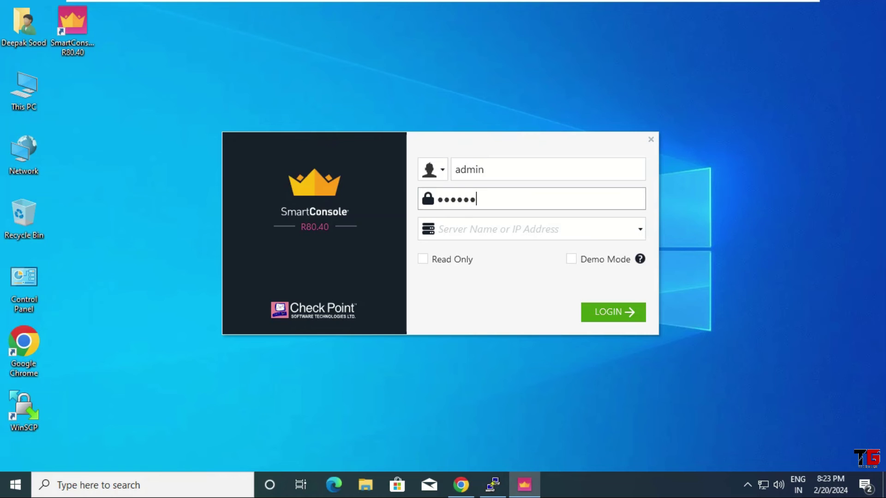
{"action": "left_click", "coordinate": [489, 230]}
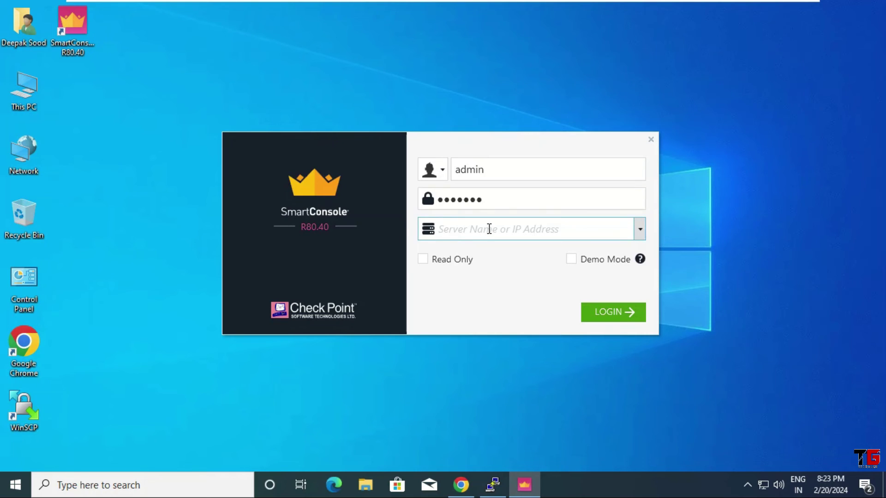
{"action": "type", "text": "192.168.146.200"}
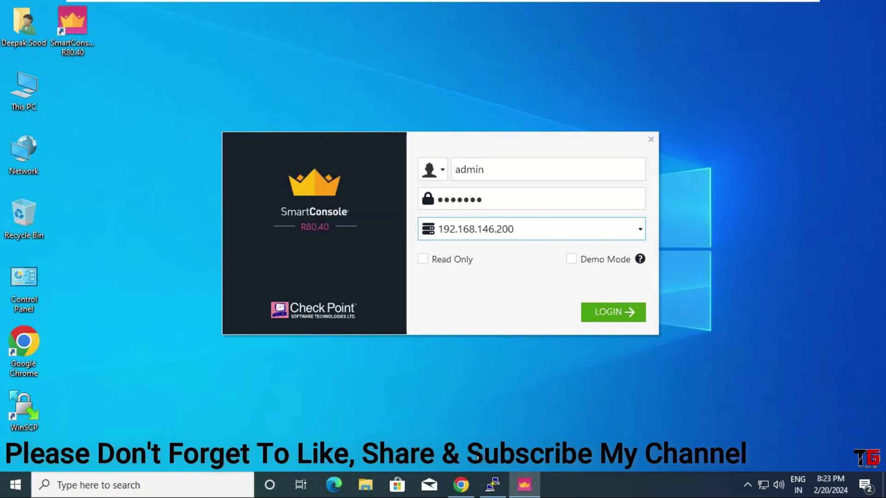
{"action": "left_click", "coordinate": [460, 485]}
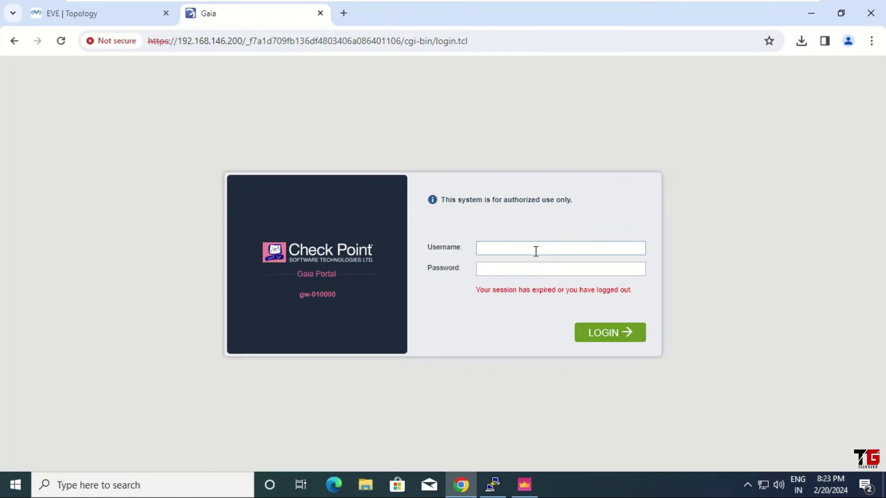
Step: Log back in to Gaia Portal with the admin username and the account password
{"action": "key", "text": "Tab"}
{"action": "left_click", "coordinate": [615, 327]}
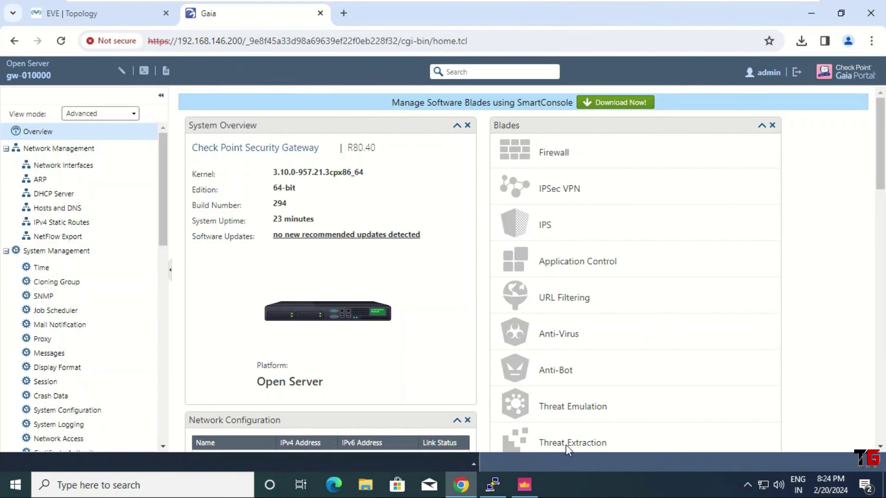
Step: Log in from SmartConsole to the 192.168.146.200 management server, trusting its fingerprint
{"action": "mouse_move", "coordinate": [526, 490]}
{"action": "left_click", "coordinate": [525, 426]}
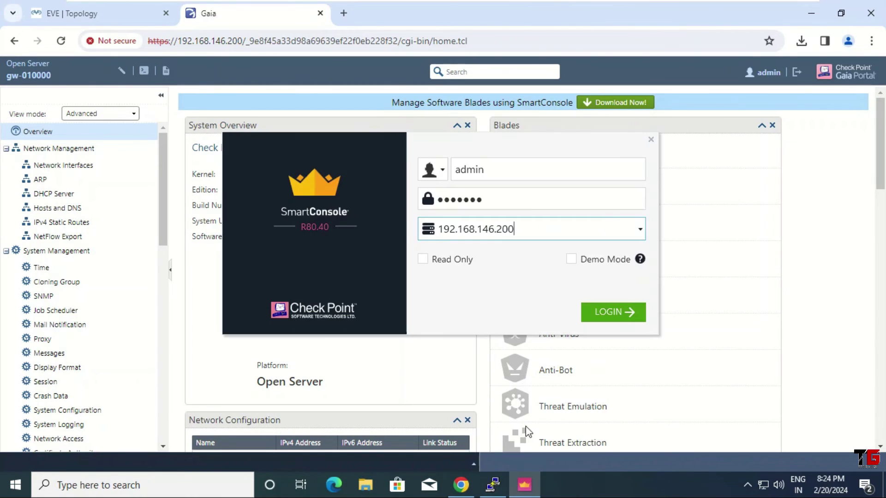
{"action": "left_click", "coordinate": [614, 317]}
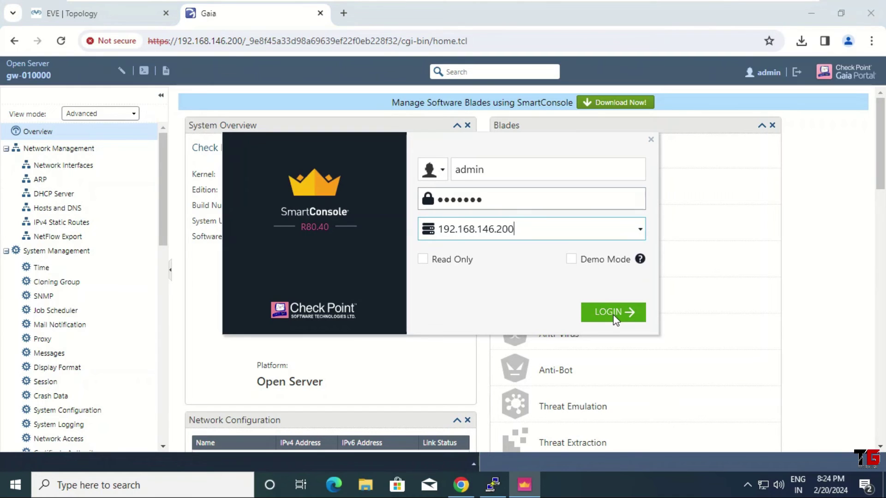
{"action": "left_click", "coordinate": [613, 312]}
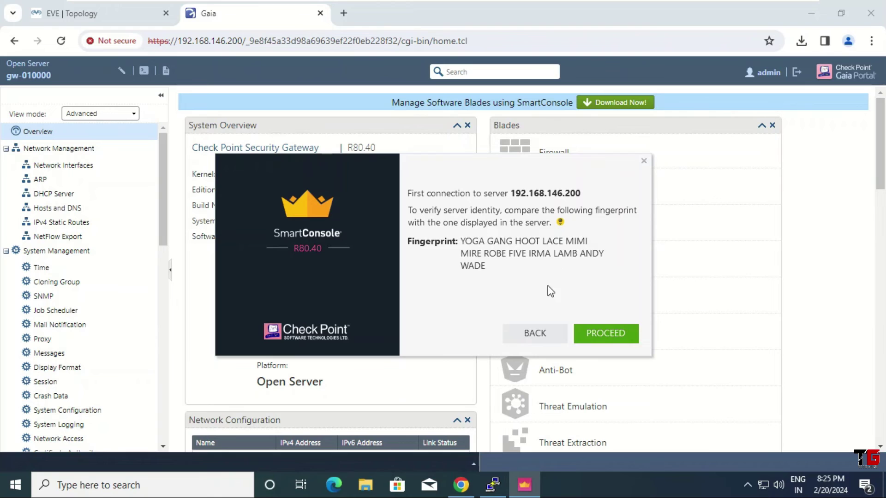
{"action": "left_click", "coordinate": [602, 331]}
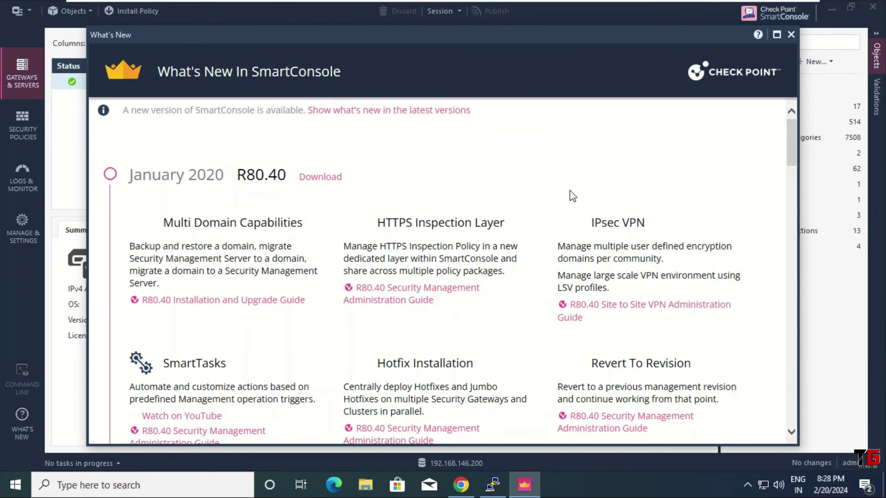
Step: Dismiss the What's New window and switch to the Security Policies view
{"action": "left_click", "coordinate": [791, 34]}
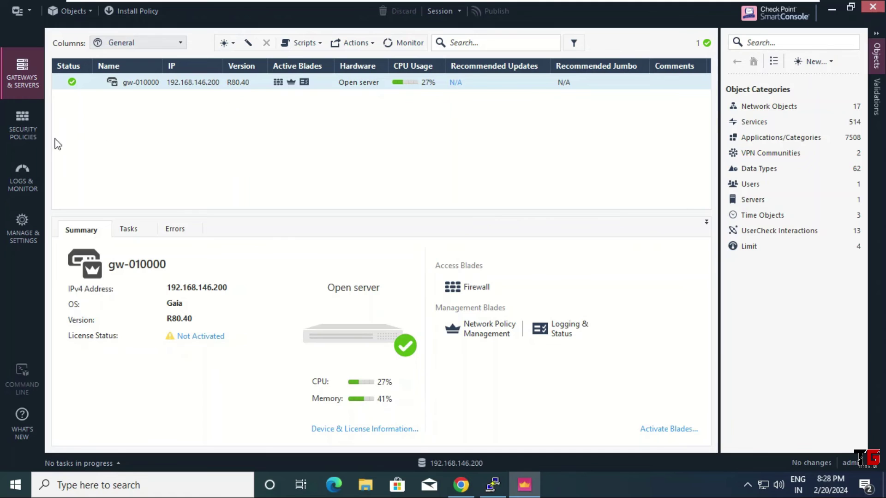
{"action": "left_click", "coordinate": [20, 125]}
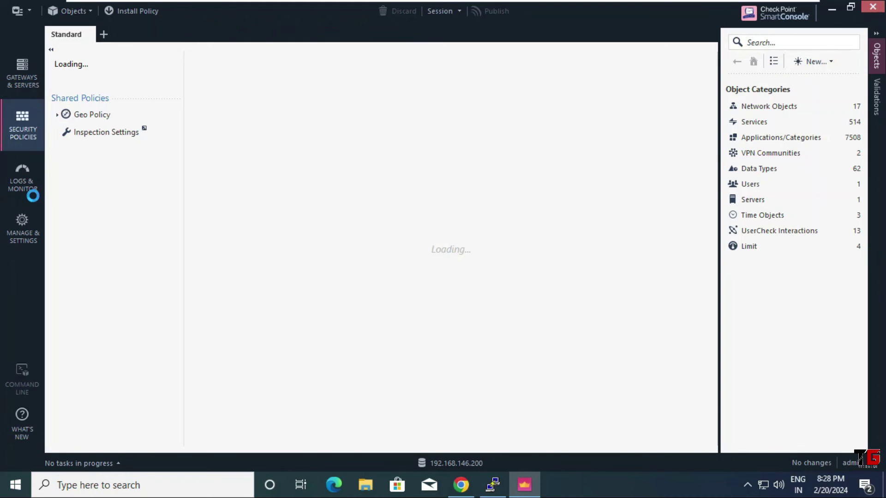
Step: Open the Logs view under Logs & Monitor, then return to Gateways & Servers showing gw-010000
{"action": "left_click", "coordinate": [32, 195]}
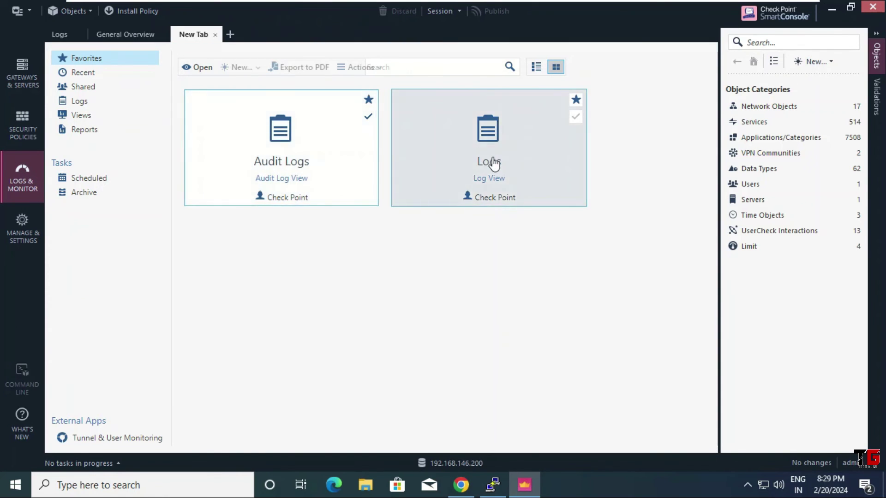
{"action": "left_click", "coordinate": [490, 169]}
{"action": "double_click", "coordinate": [491, 168]}
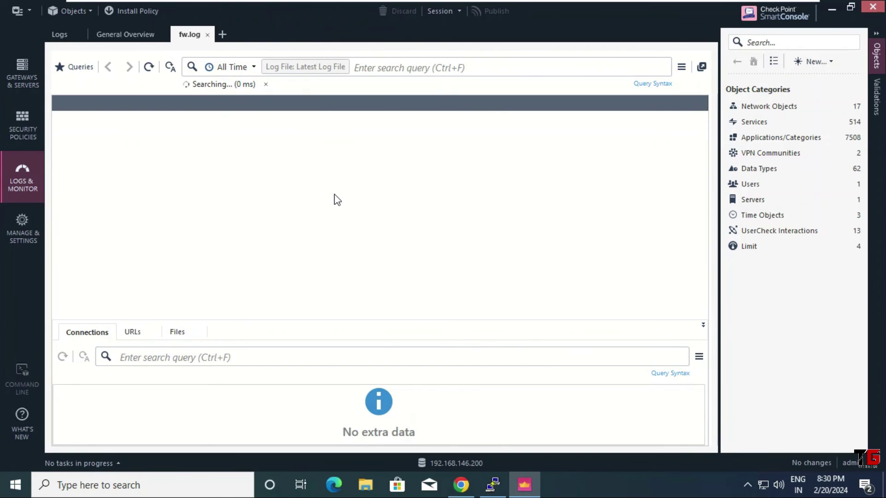
{"action": "left_click", "coordinate": [26, 74]}
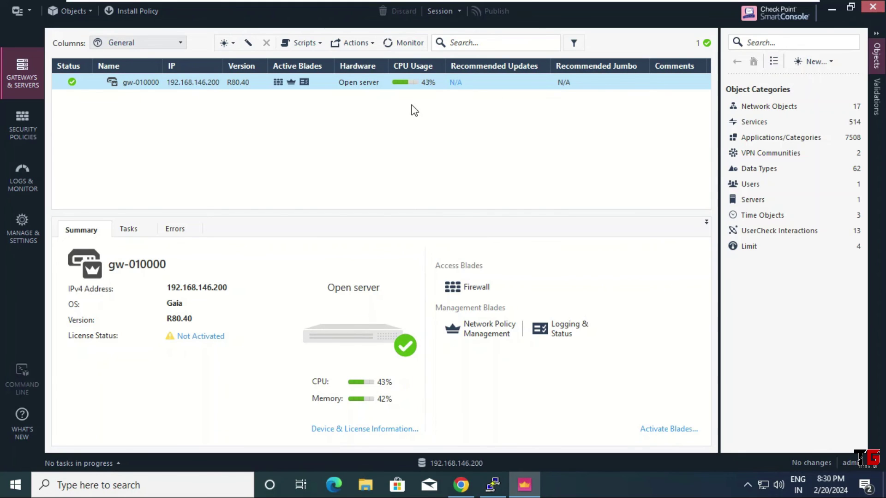
Step: Close SmartConsole and the Gaia Portal tab so only the EVE-NG lab topology remains
{"action": "left_click", "coordinate": [874, 8]}
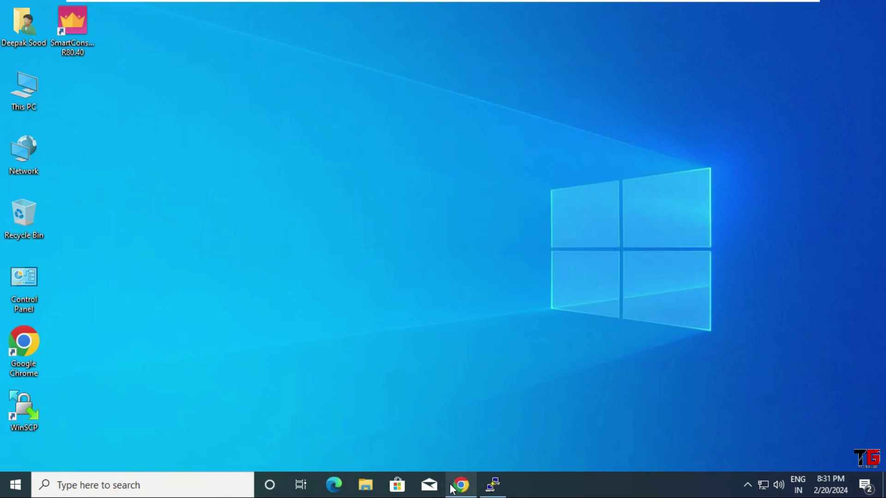
{"action": "left_click", "coordinate": [451, 487]}
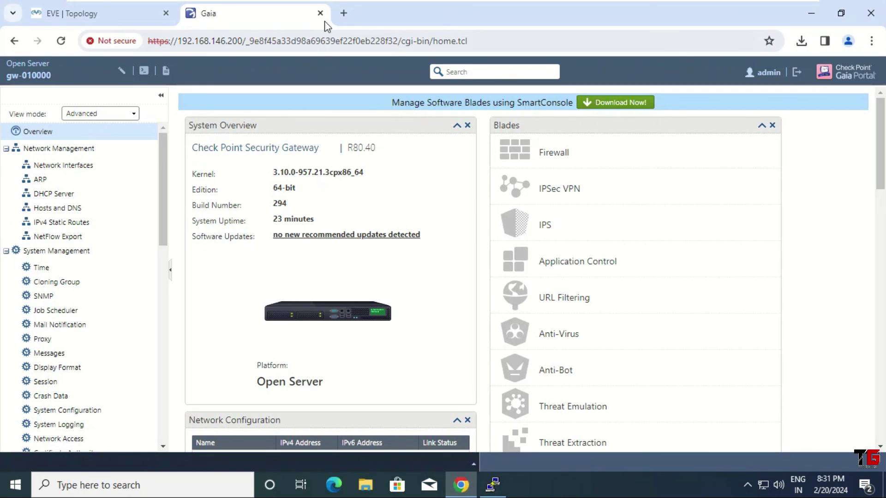
{"action": "left_click", "coordinate": [319, 12]}
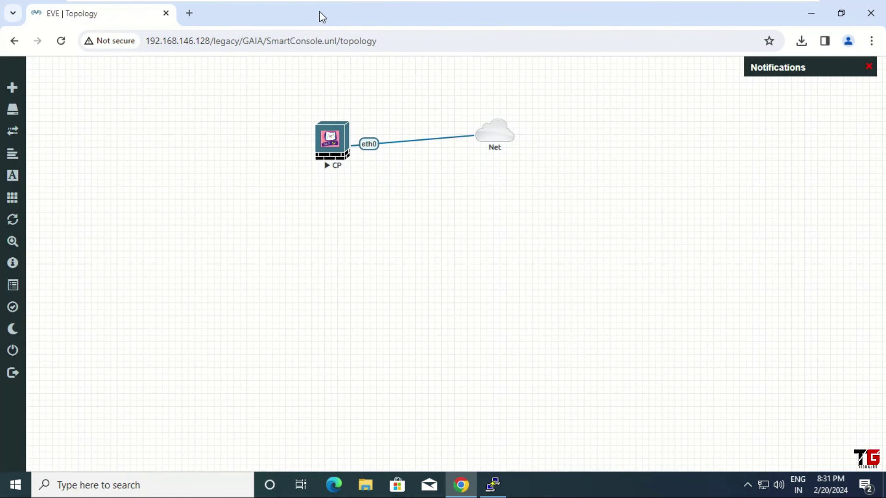
Step: Stop the CP node and close the lab, returning to the GAIA folder in File manager
{"action": "right_click", "coordinate": [333, 145]}
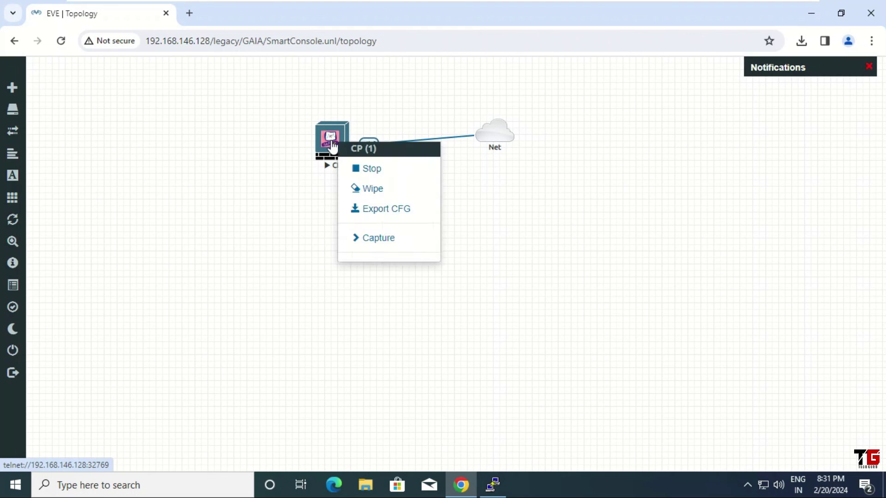
{"action": "left_click", "coordinate": [381, 175]}
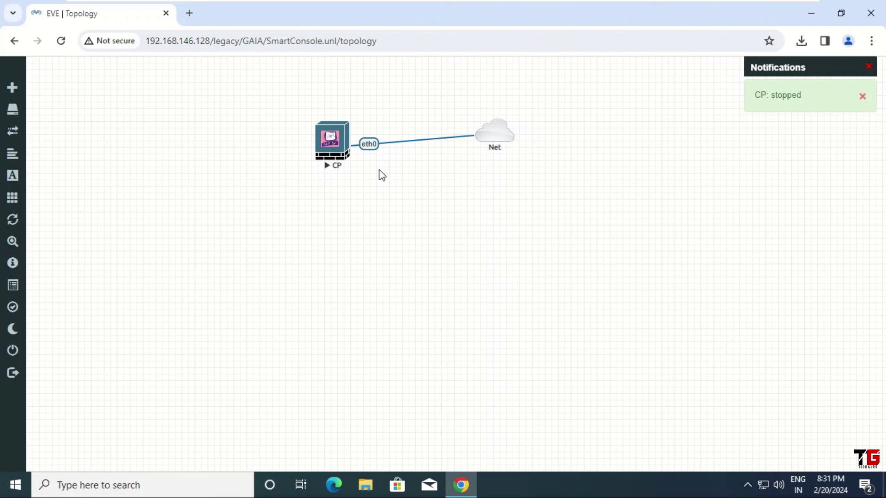
{"action": "mouse_move", "coordinate": [18, 109]}
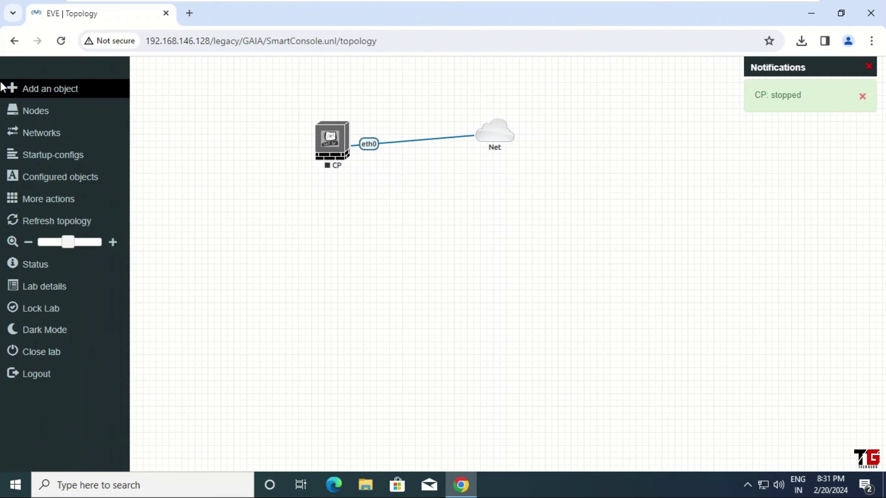
{"action": "left_click", "coordinate": [67, 355]}
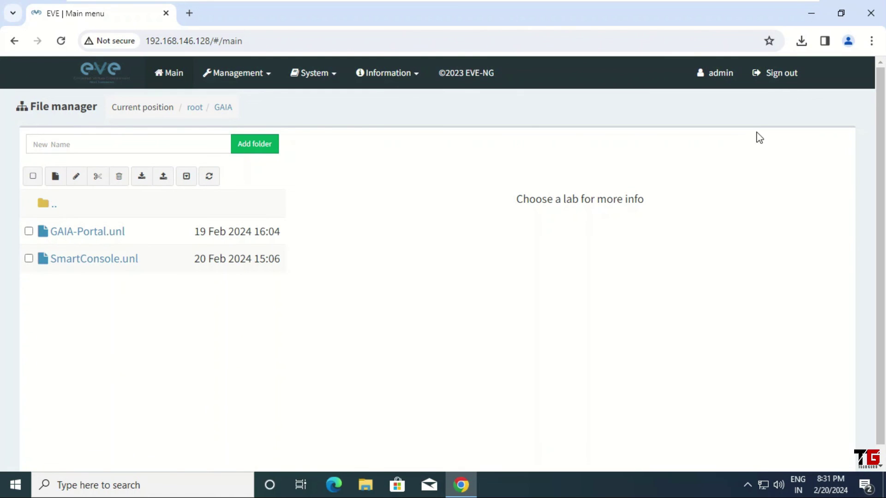
Step: Sign out of the EVE-NG web interface and close Chrome
{"action": "left_click", "coordinate": [775, 77]}
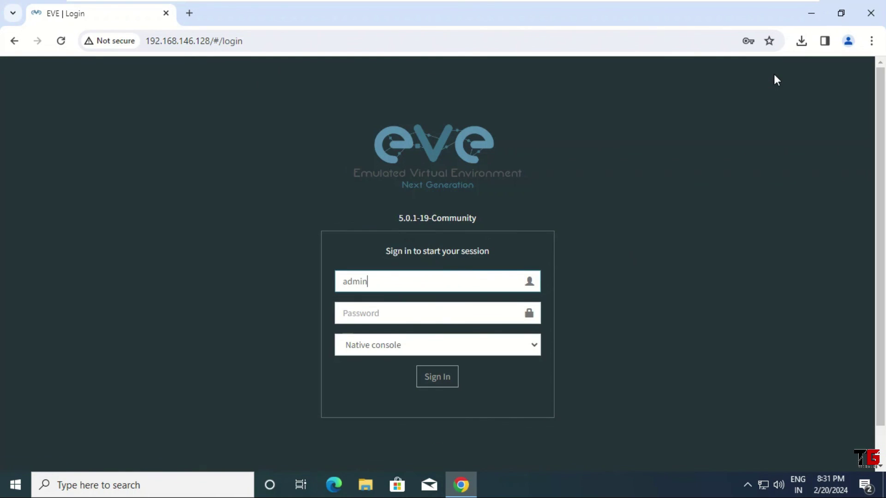
{"action": "left_click", "coordinate": [870, 14]}
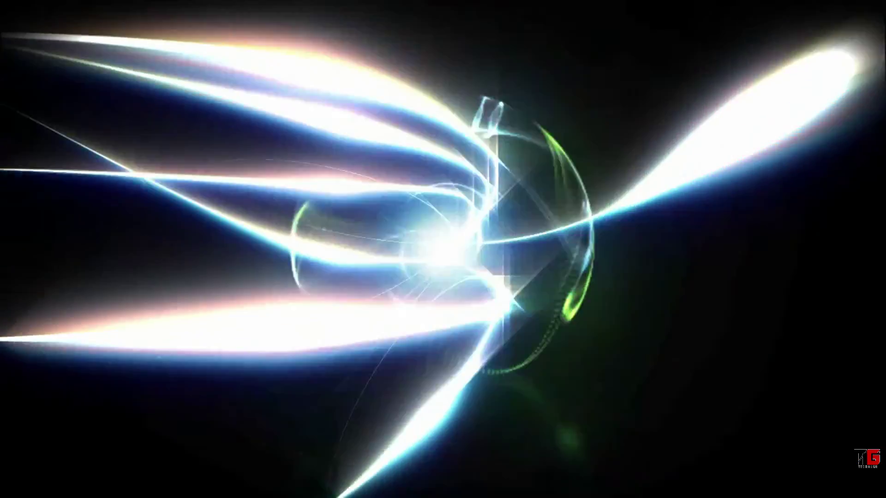